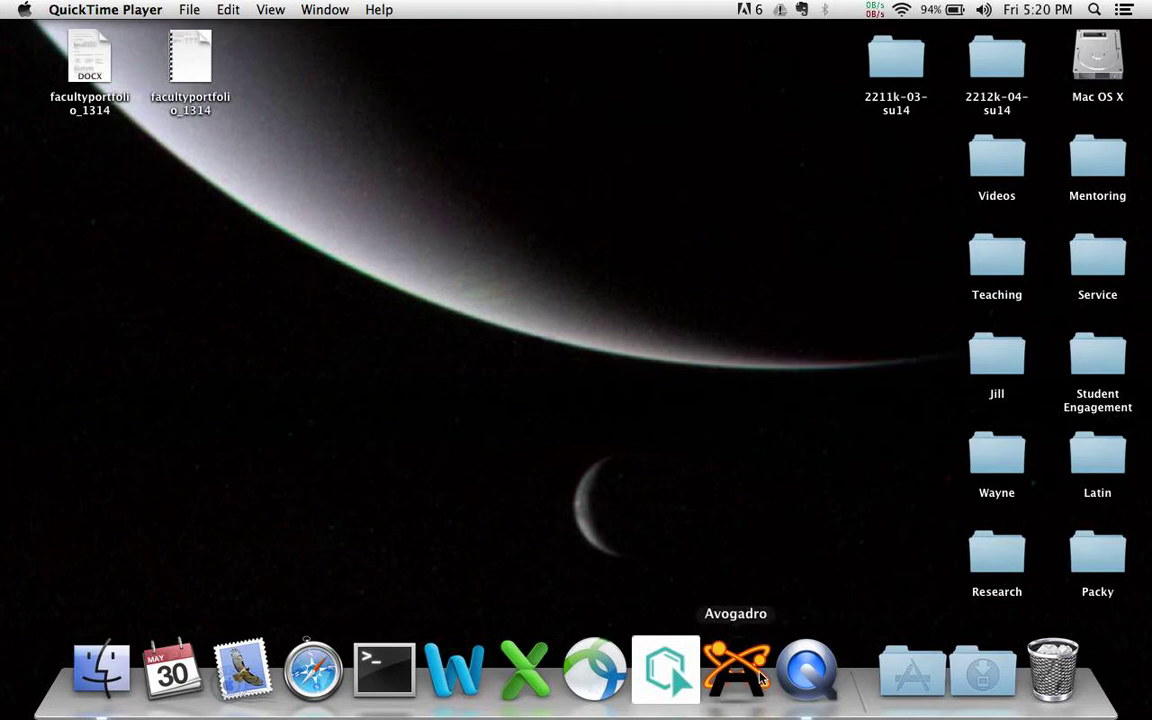
# Step: Launch Avogadro from the Dock
pyautogui.click(724, 678)
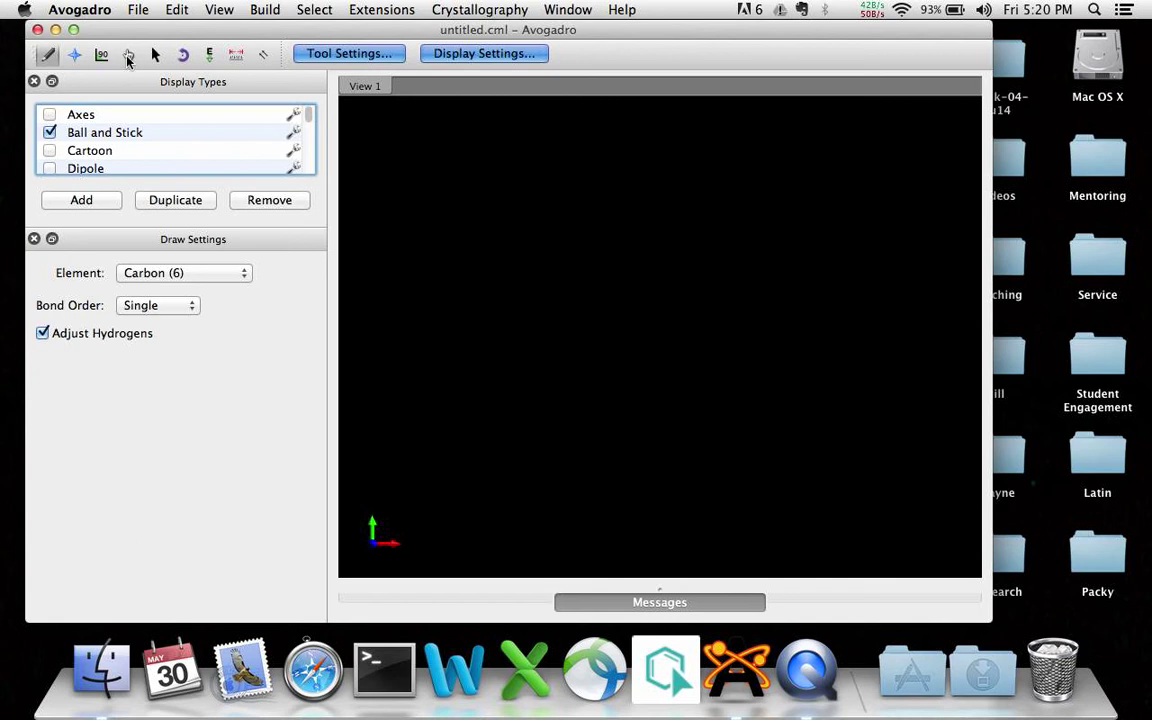
# Step: Open the Element list in Draw Settings
pyautogui.click(165, 271)
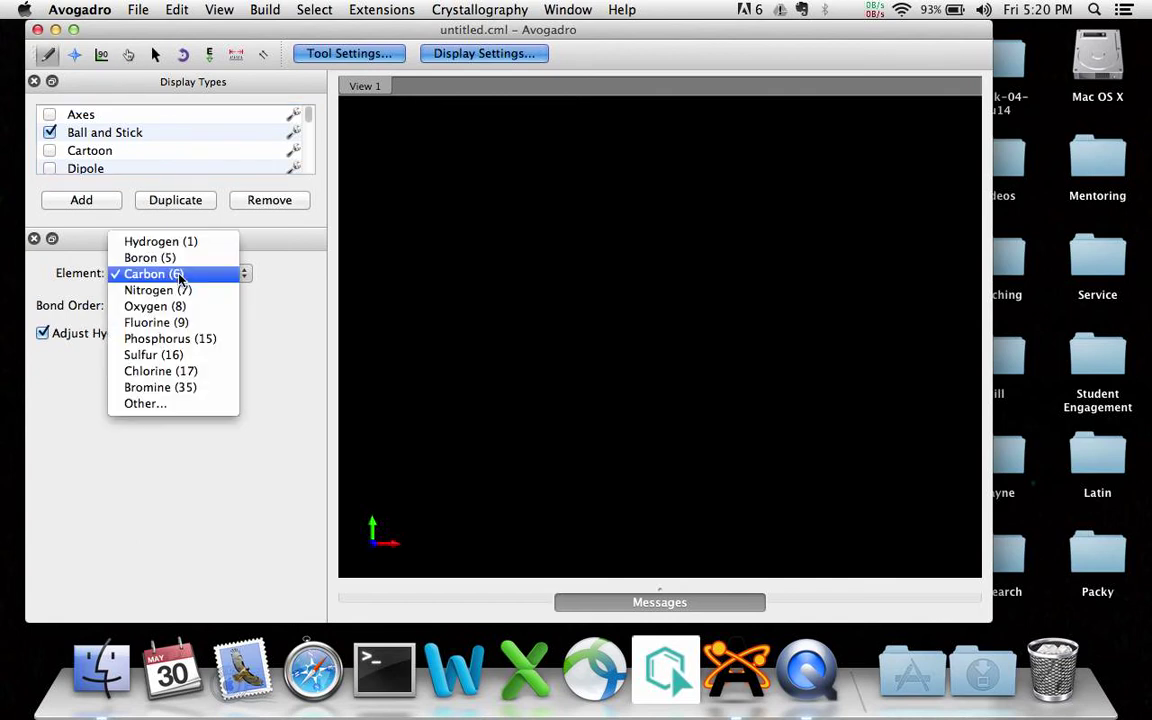
# Step: Draw an oxygen atom at the canvas centre to form water, then browse and close Extensions
pyautogui.click(158, 305)
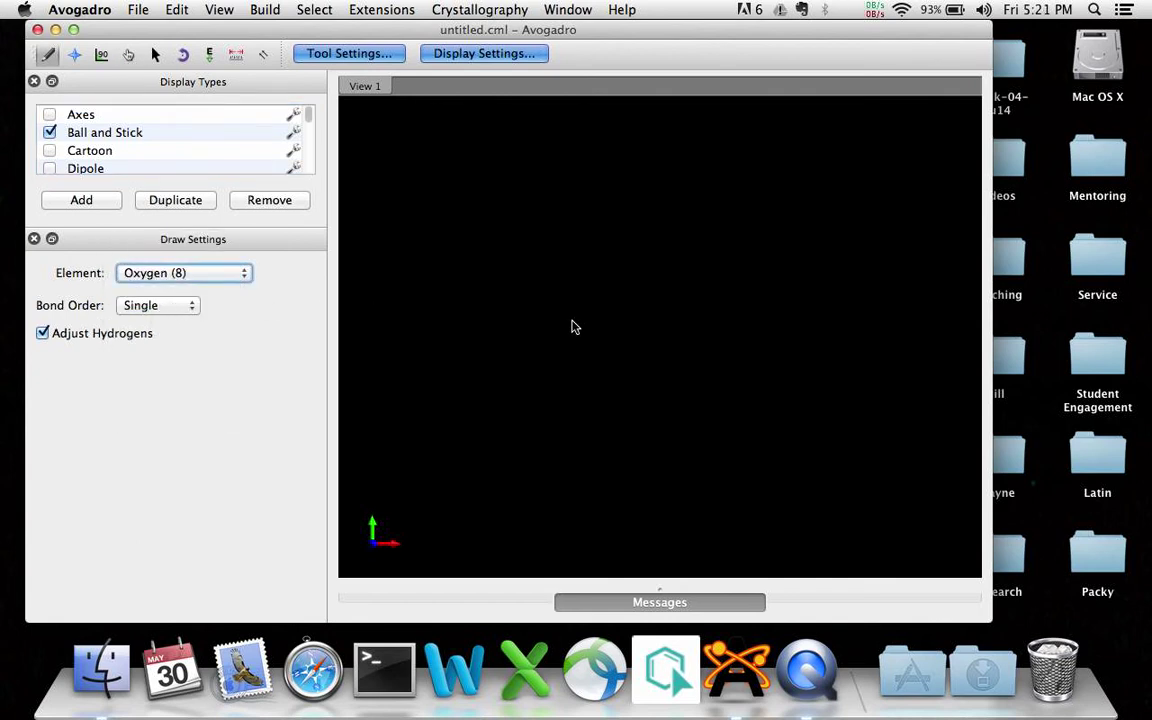
pyautogui.click(659, 329)
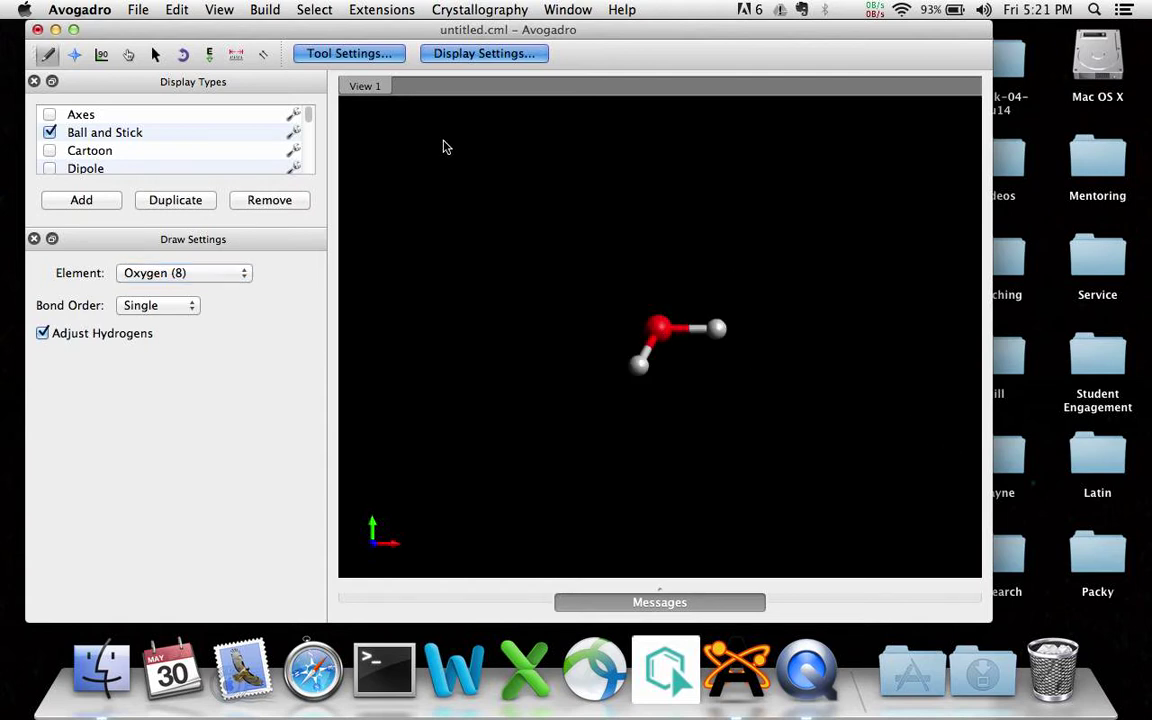
pyautogui.click(396, 10)
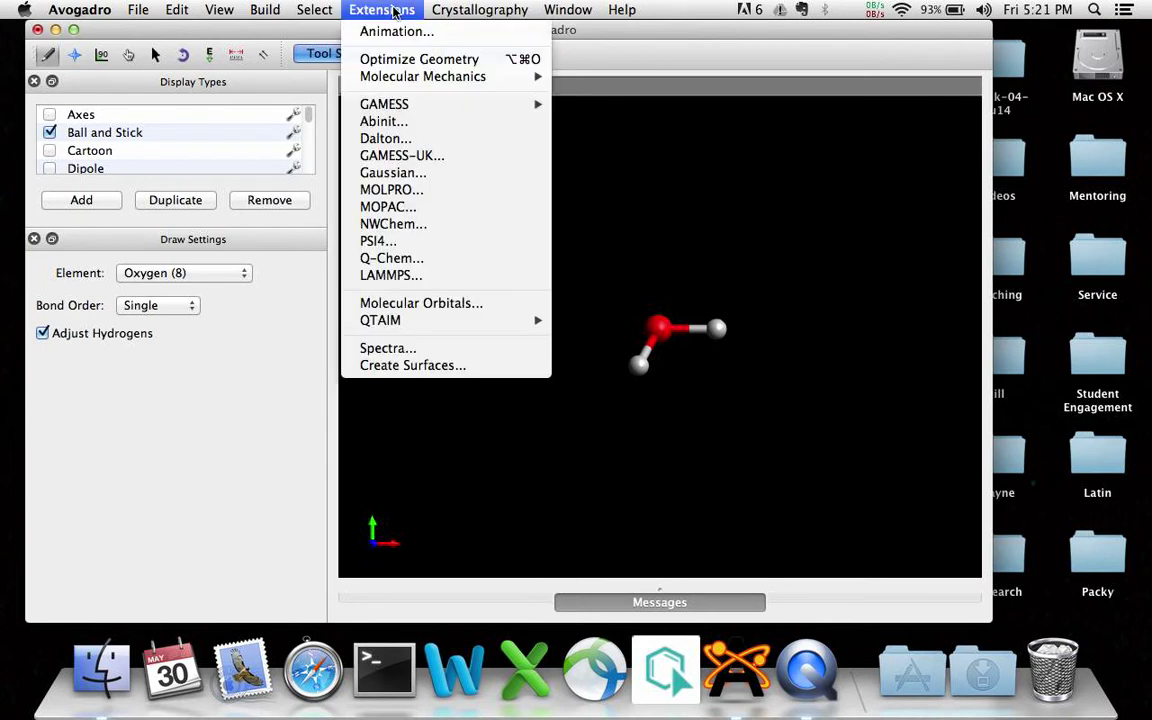
pyautogui.moveTo(423, 80)
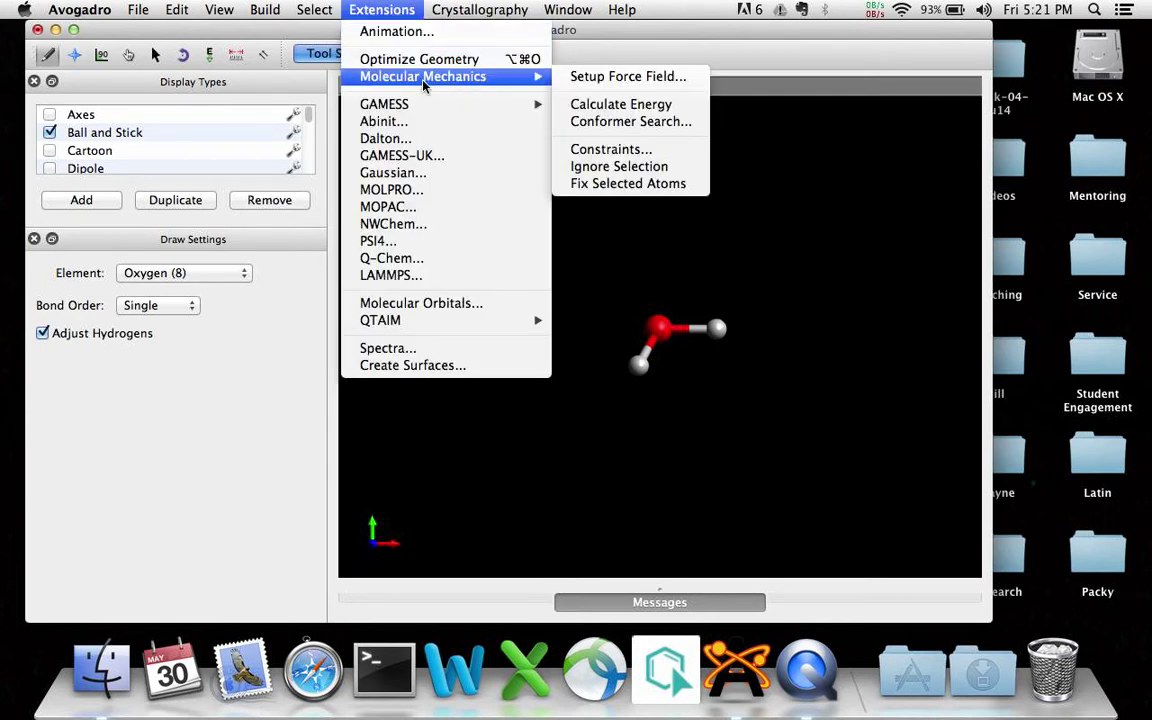
pyautogui.click(248, 318)
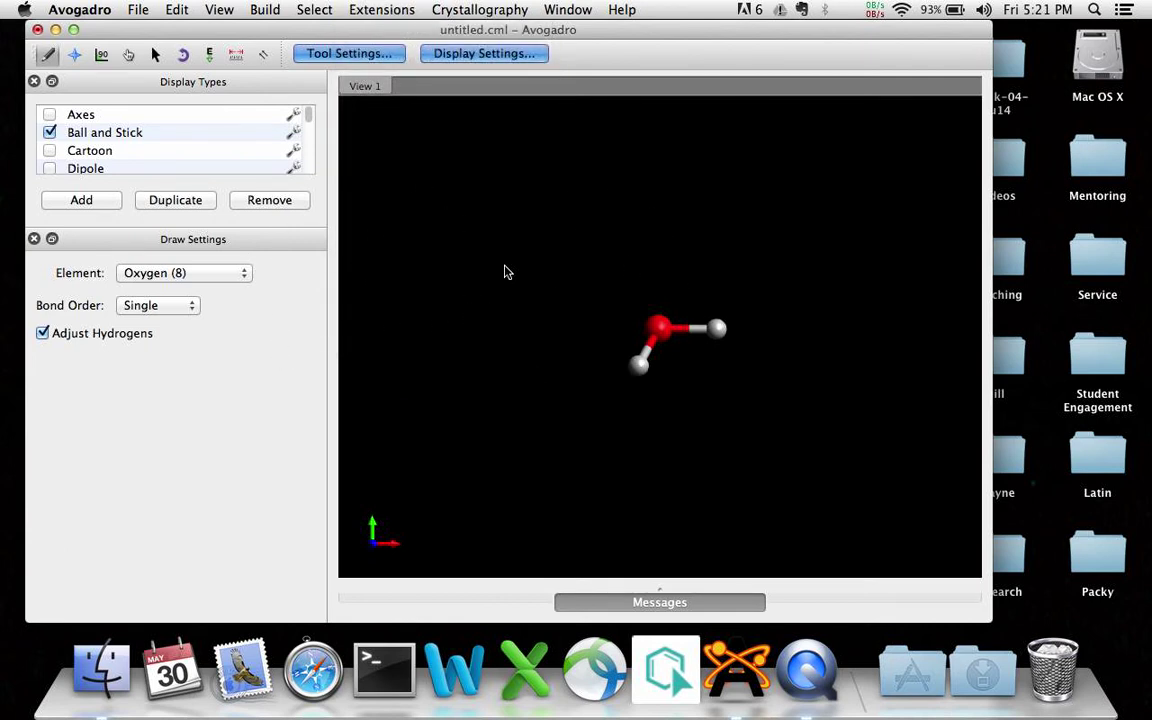
# Step: Start Auto Optimization of the water molecule with the GAFF force field
pyautogui.click(210, 57)
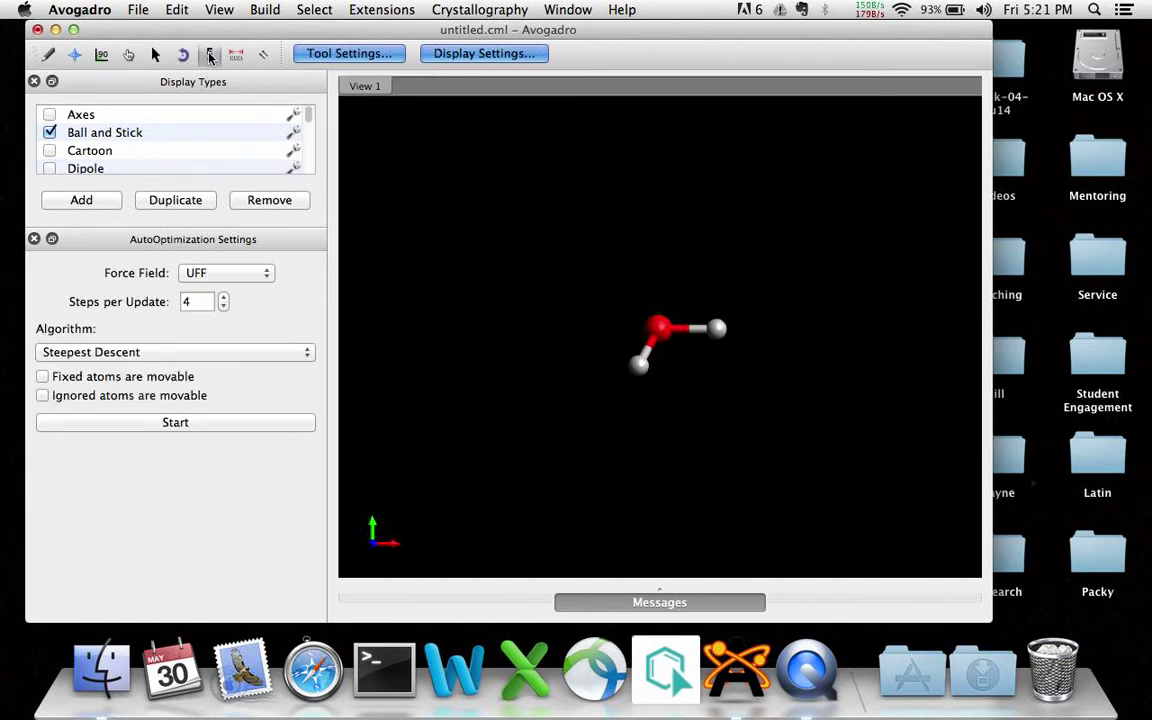
pyautogui.click(266, 274)
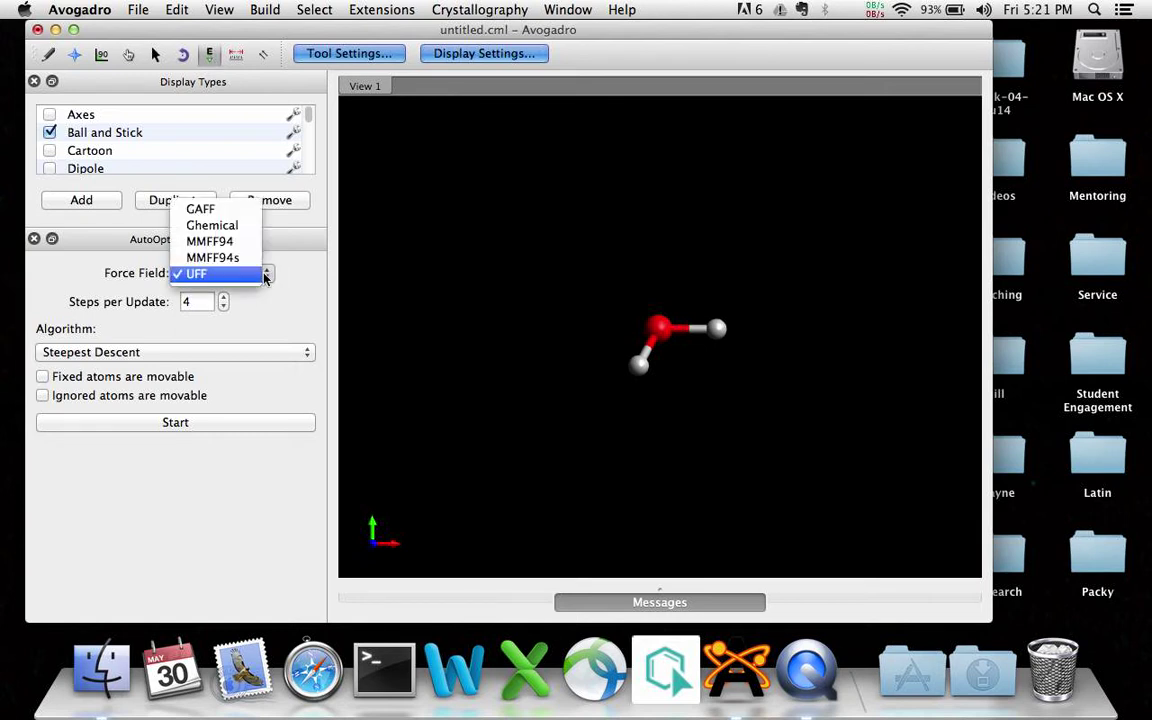
pyautogui.click(222, 212)
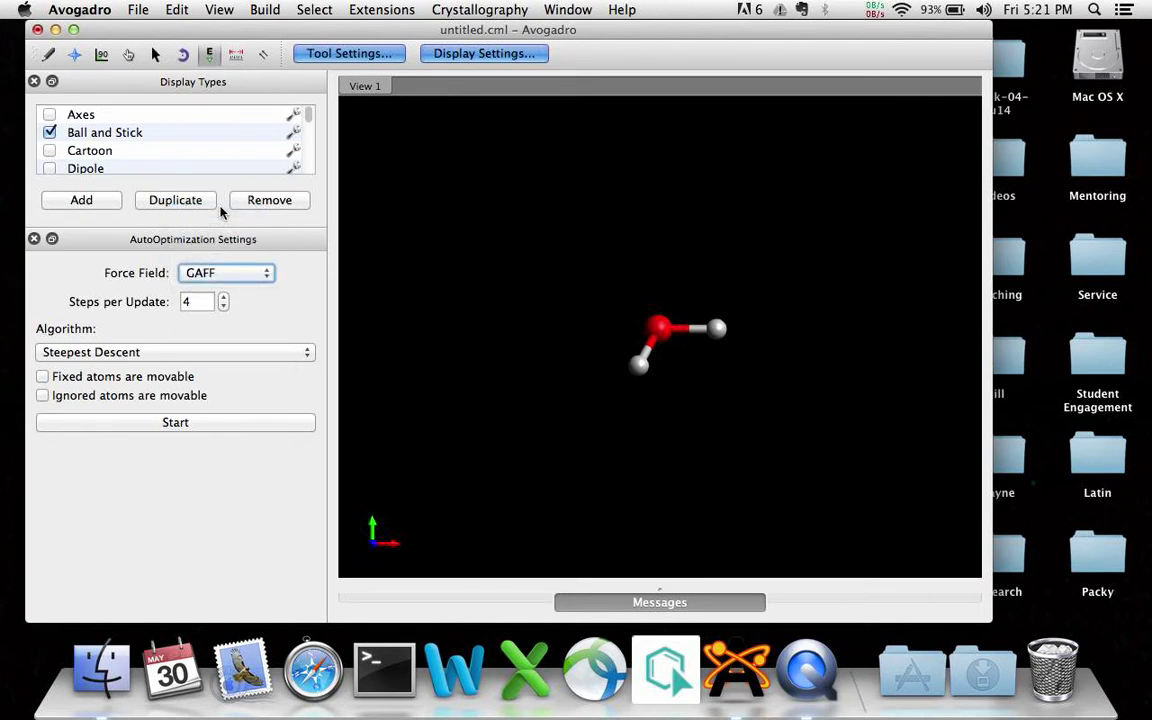
pyautogui.click(222, 424)
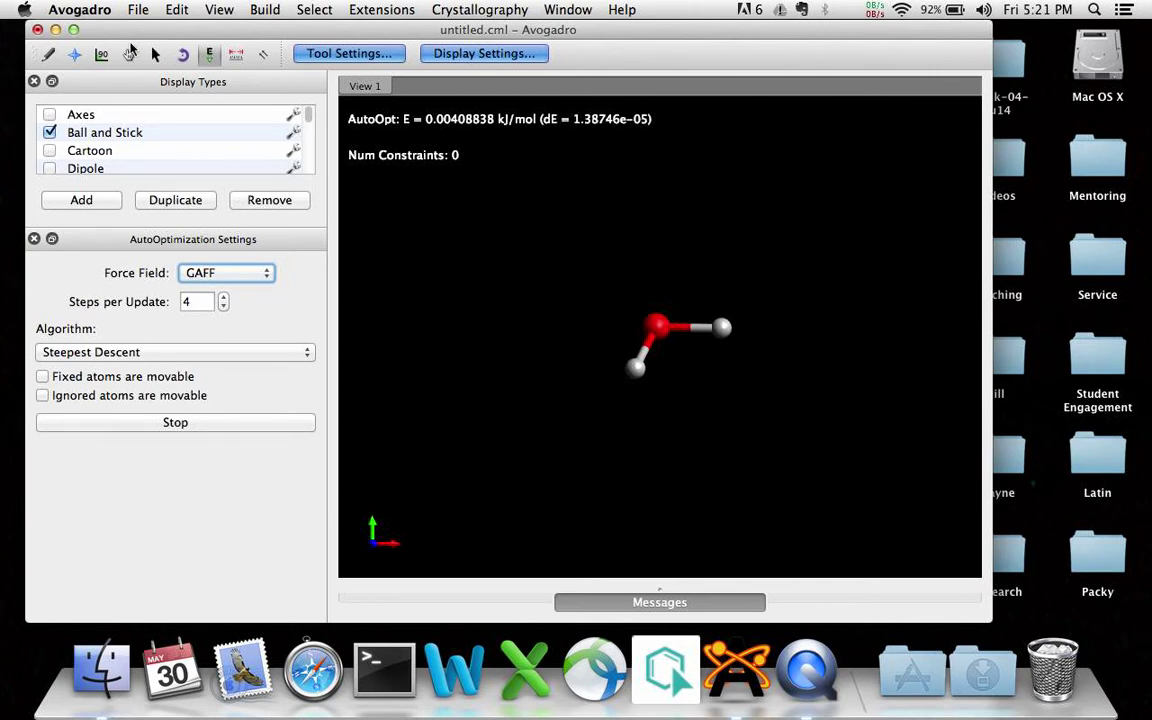
# Step: Rotate the water molecule while it relaxes, then stop the GAFF optimization
pyautogui.click(75, 54)
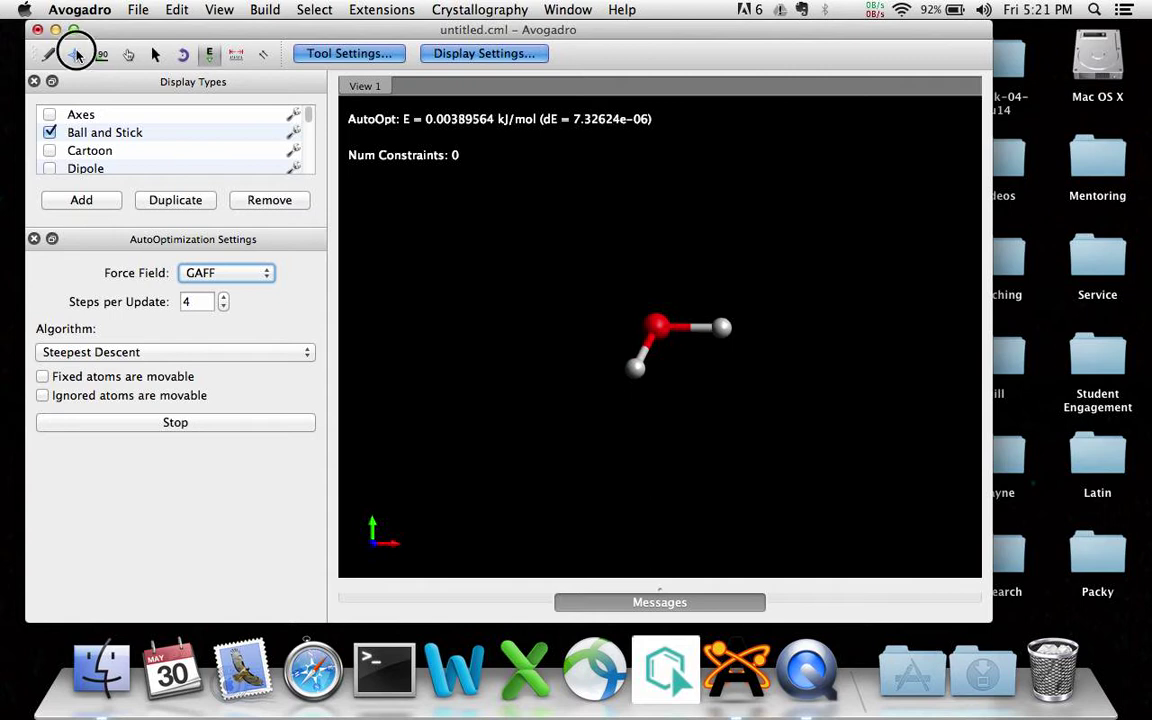
pyautogui.click(502, 311)
pyautogui.moveTo(502, 311); pyautogui.dragTo(476, 256)
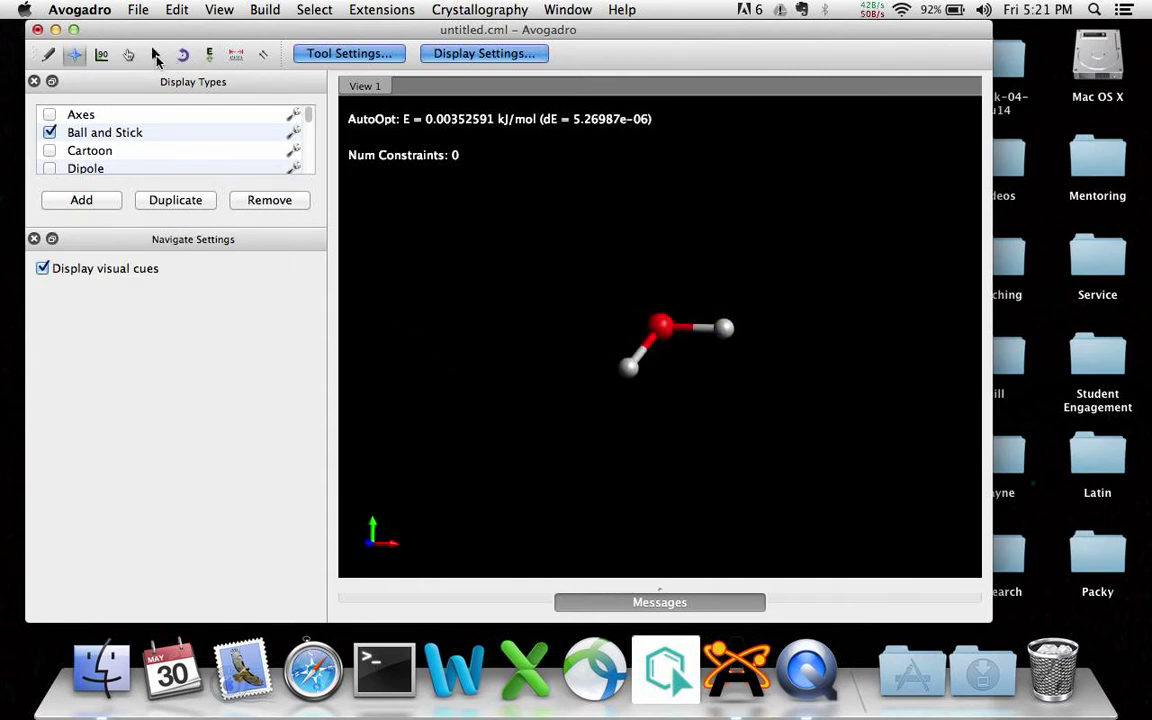
pyautogui.click(155, 54)
pyautogui.moveTo(532, 288); pyautogui.dragTo(499, 321)
pyautogui.click(128, 55)
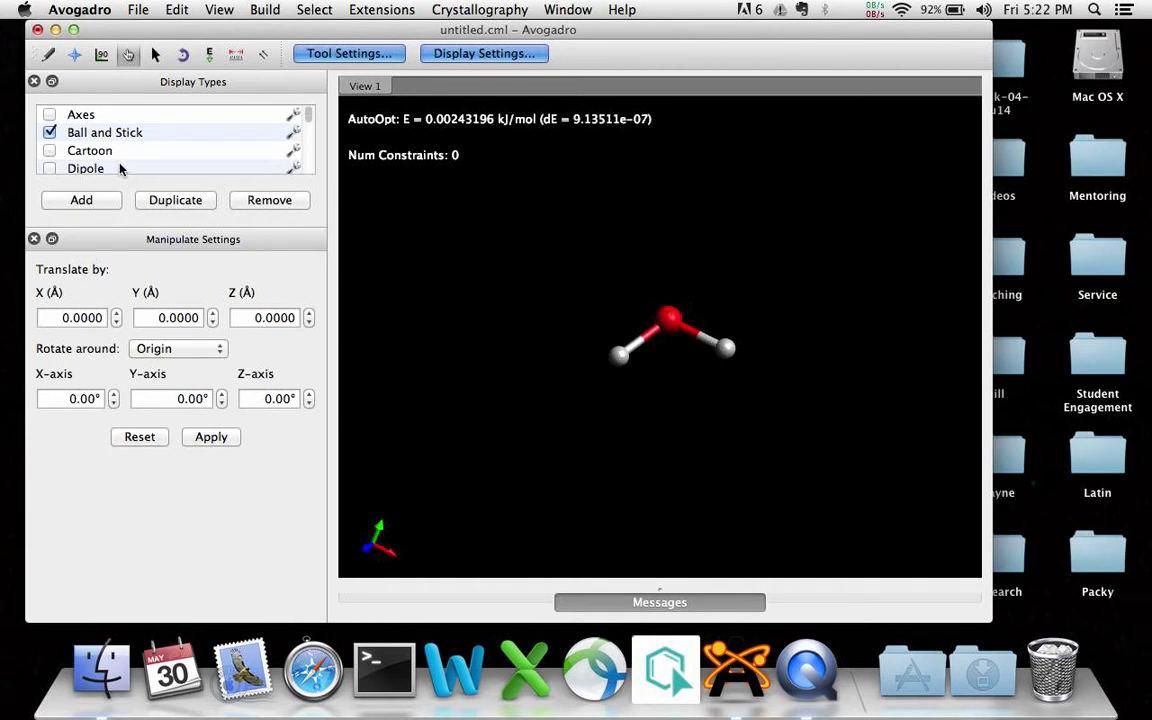
pyautogui.click(209, 54)
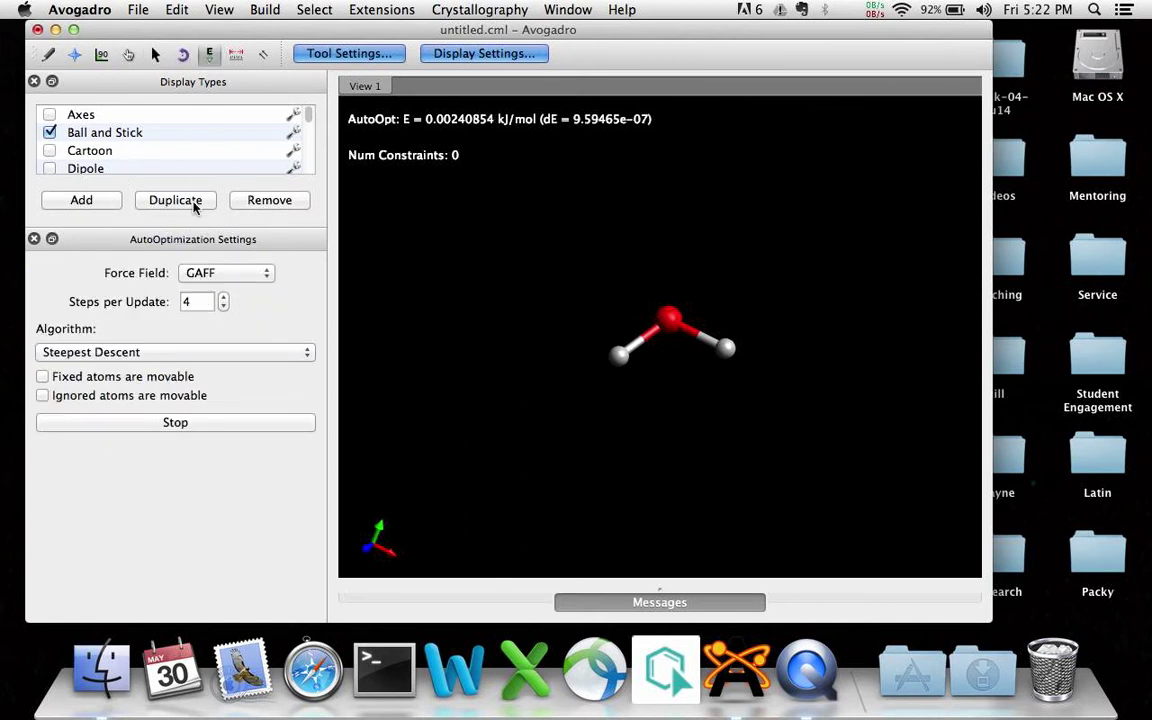
pyautogui.click(181, 425)
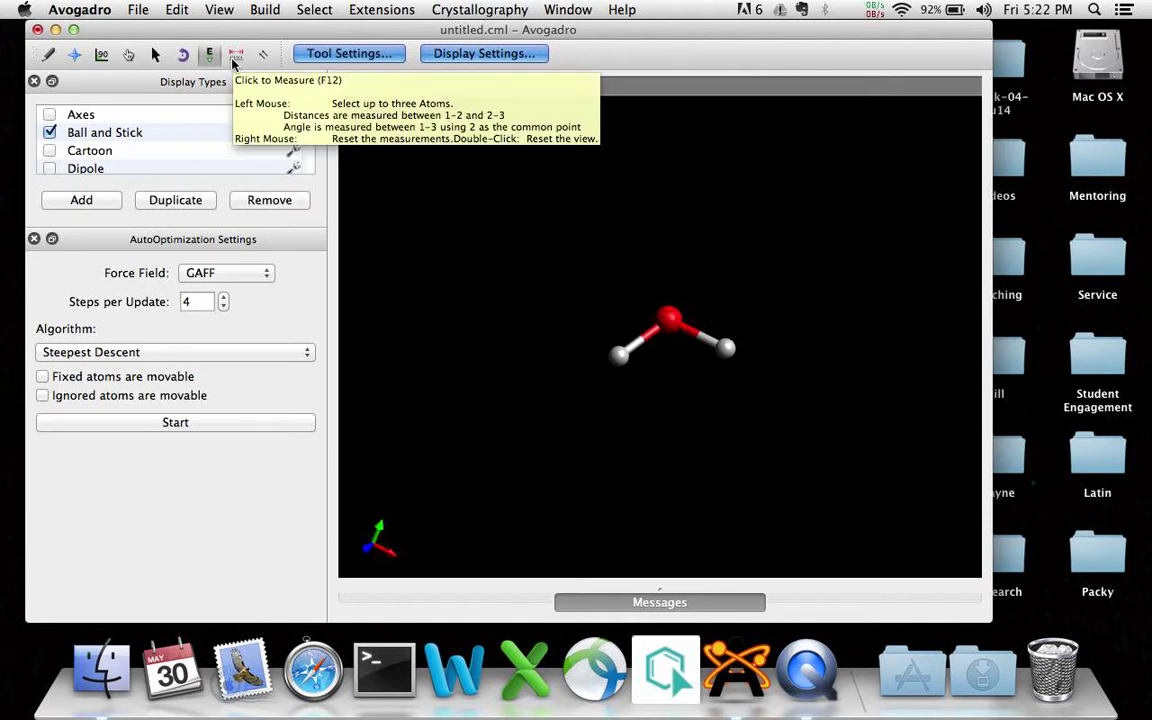
pyautogui.click(219, 9)
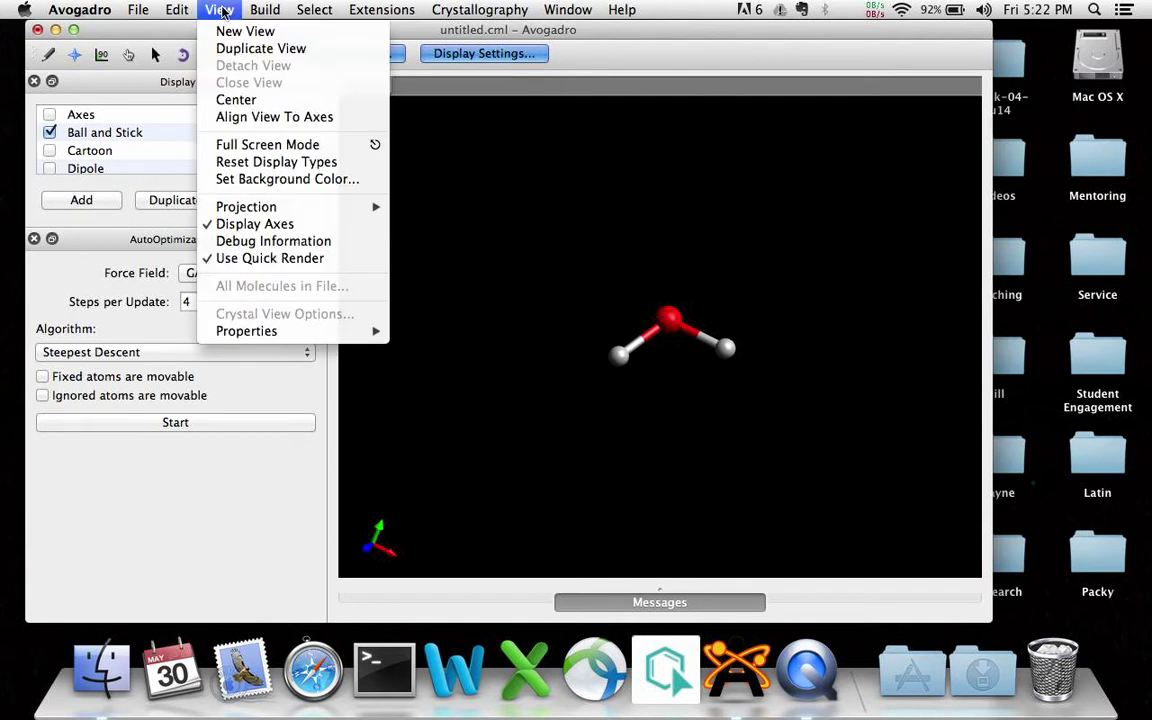
pyautogui.moveTo(310, 340)
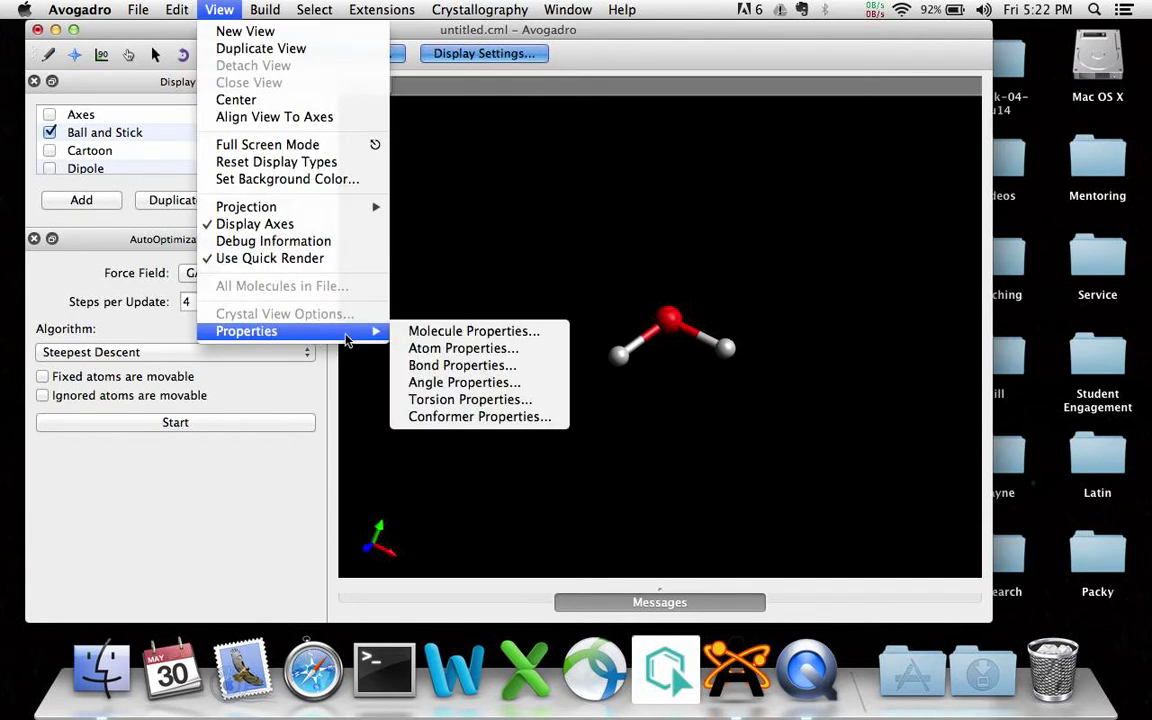
pyautogui.click(446, 383)
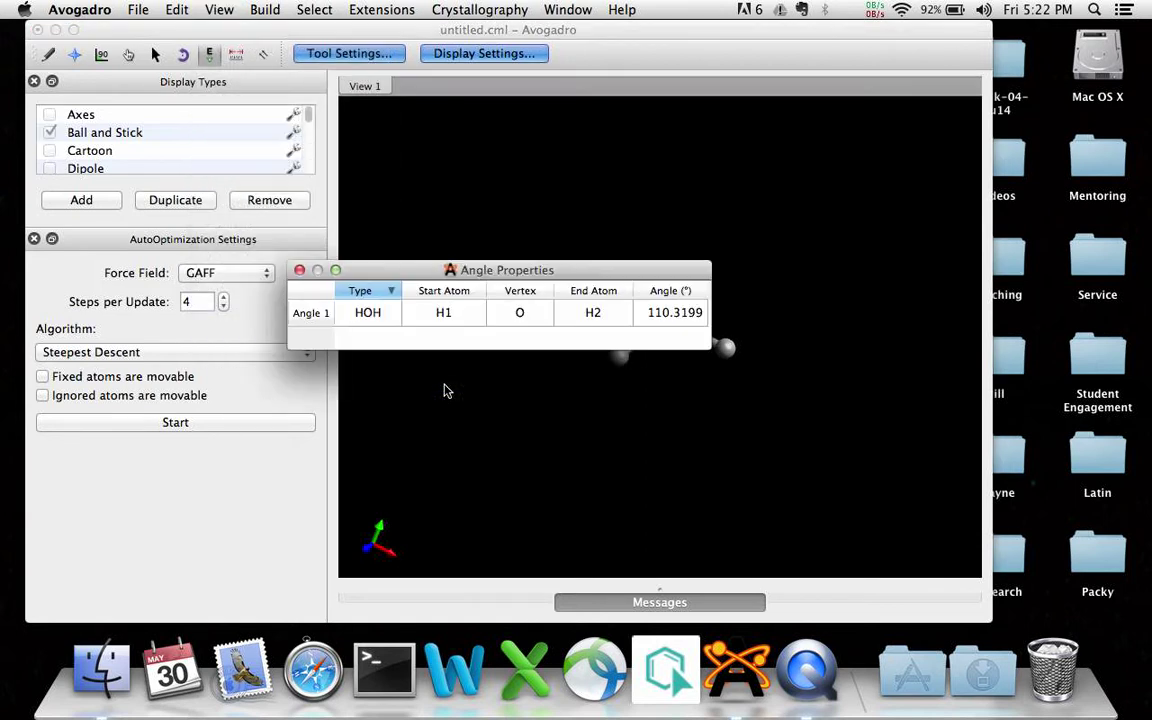
pyautogui.moveTo(600, 273); pyautogui.dragTo(353, 408)
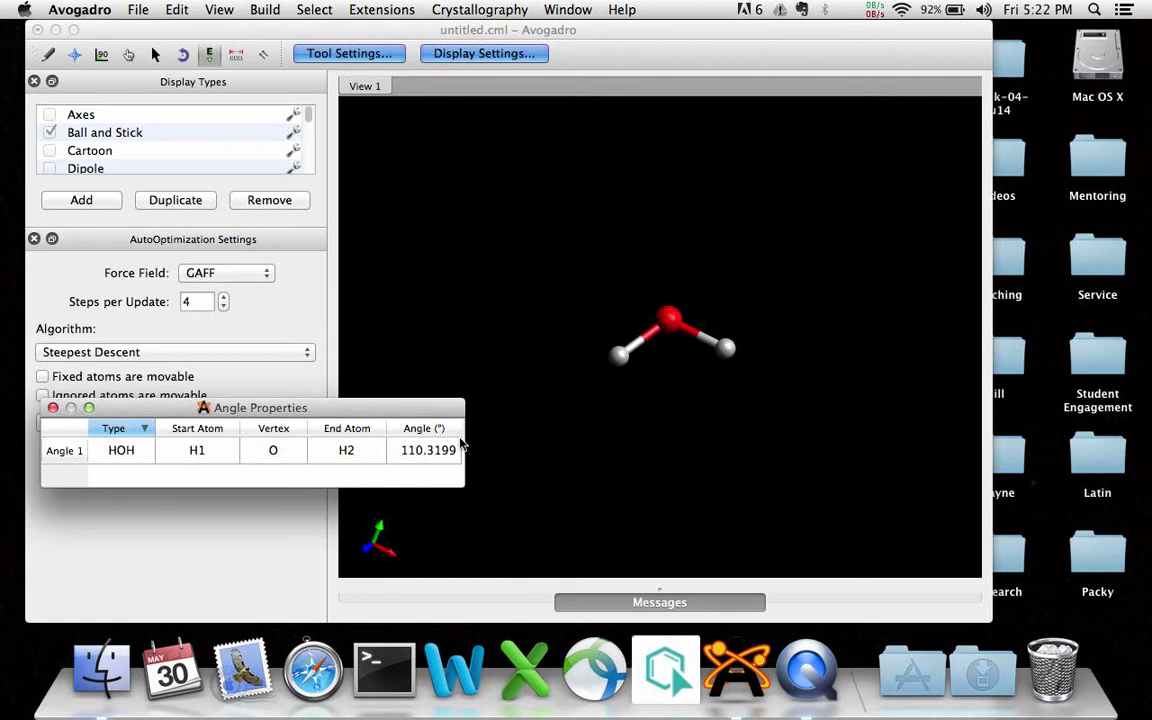
pyautogui.moveTo(445, 409); pyautogui.dragTo(548, 262)
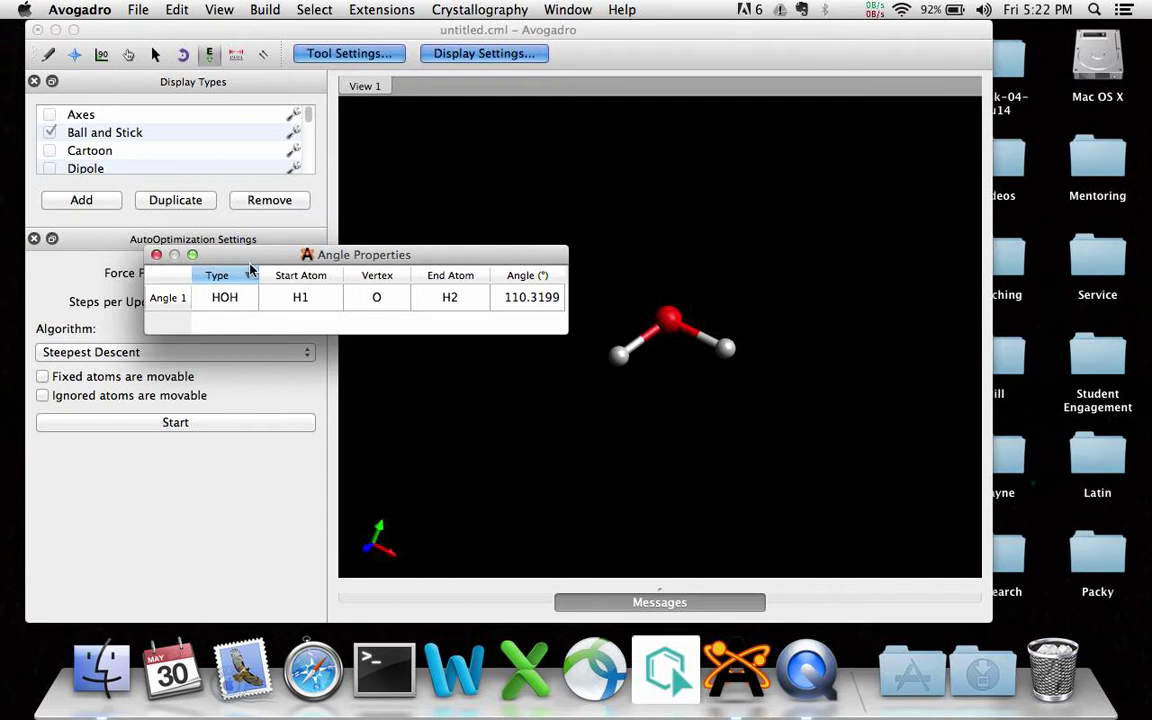
pyautogui.moveTo(245, 254); pyautogui.dragTo(391, 248)
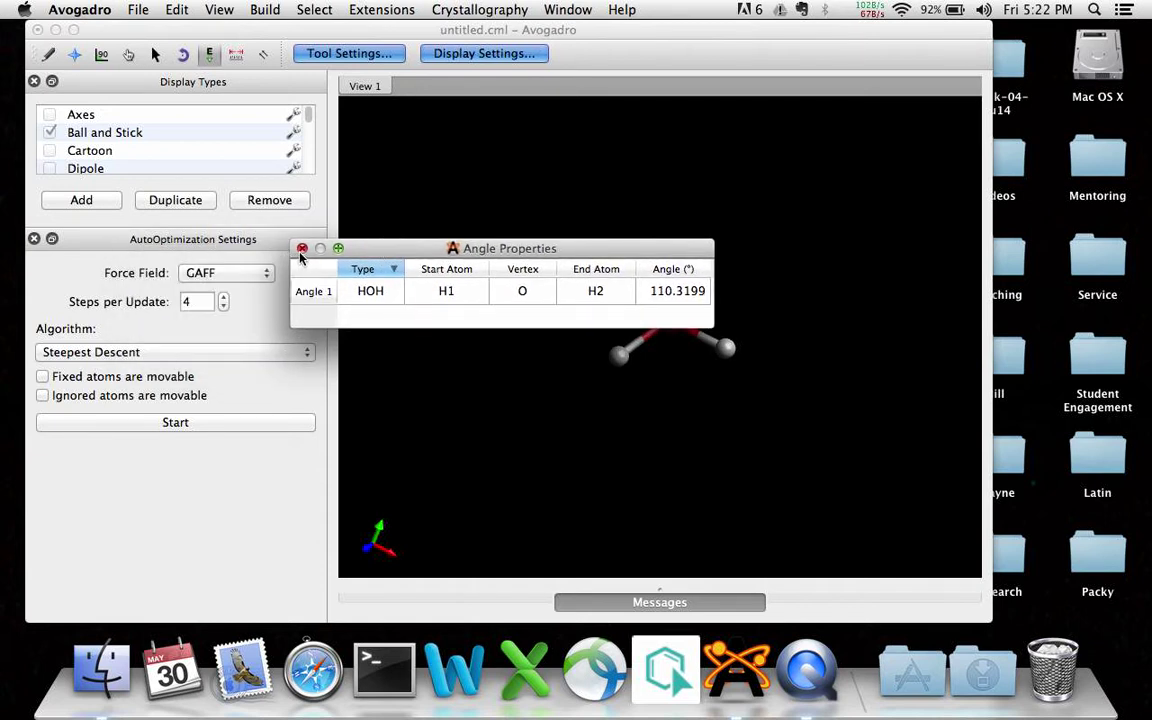
pyautogui.click(302, 249)
# Step: Re-optimize the water with the Ghemical force field, then stop the run
pyautogui.click(226, 277)
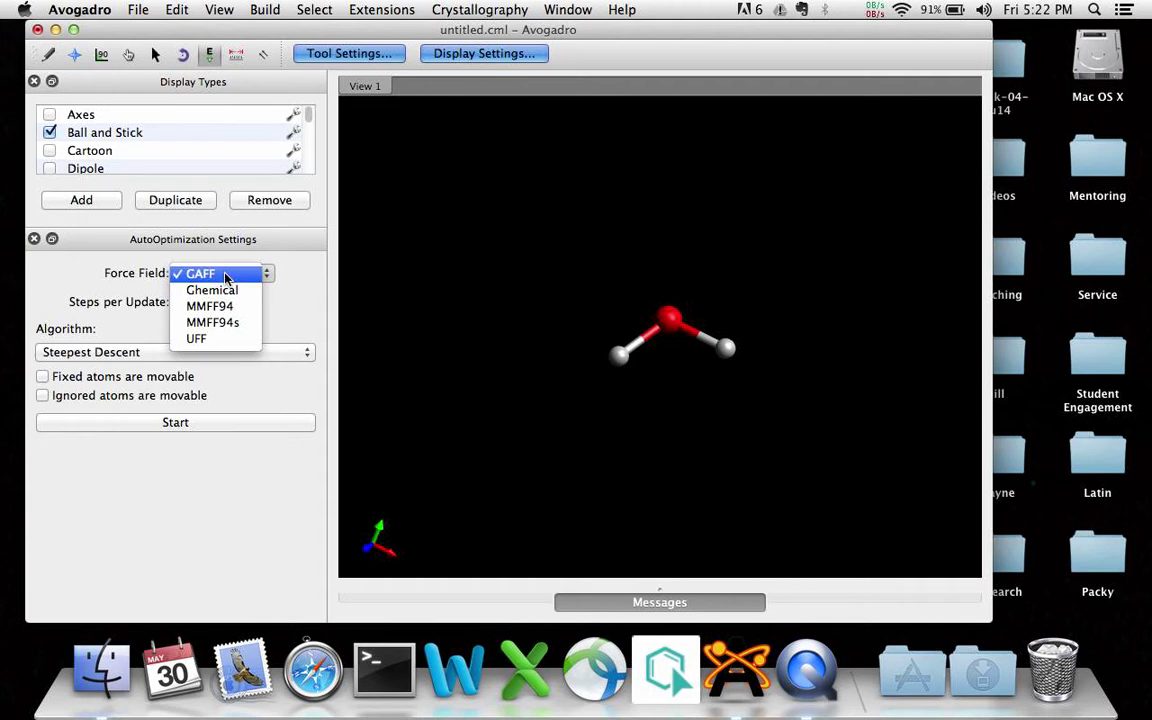
pyautogui.click(226, 291)
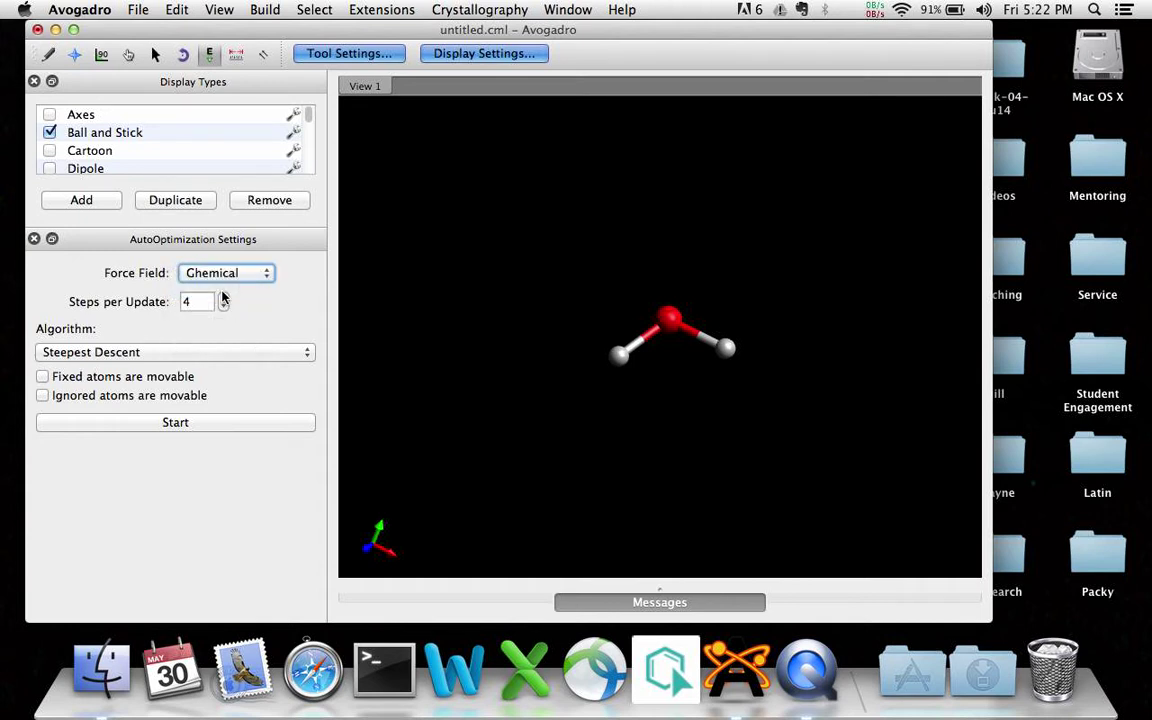
pyautogui.click(209, 423)
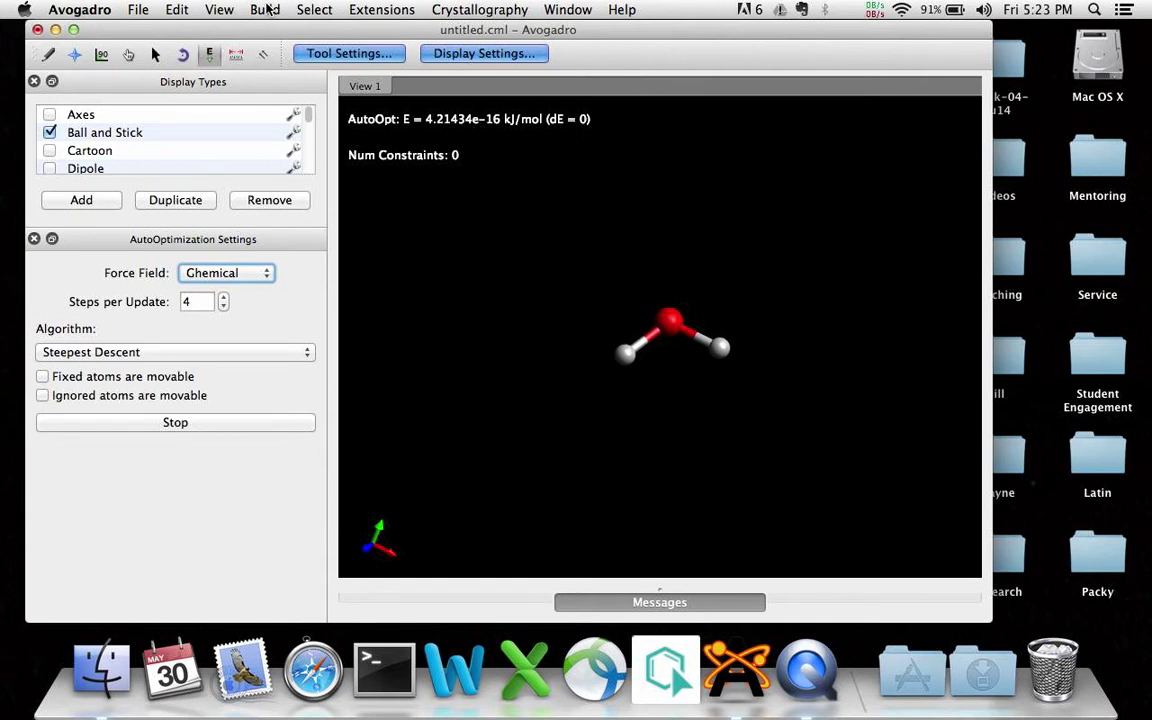
pyautogui.click(225, 425)
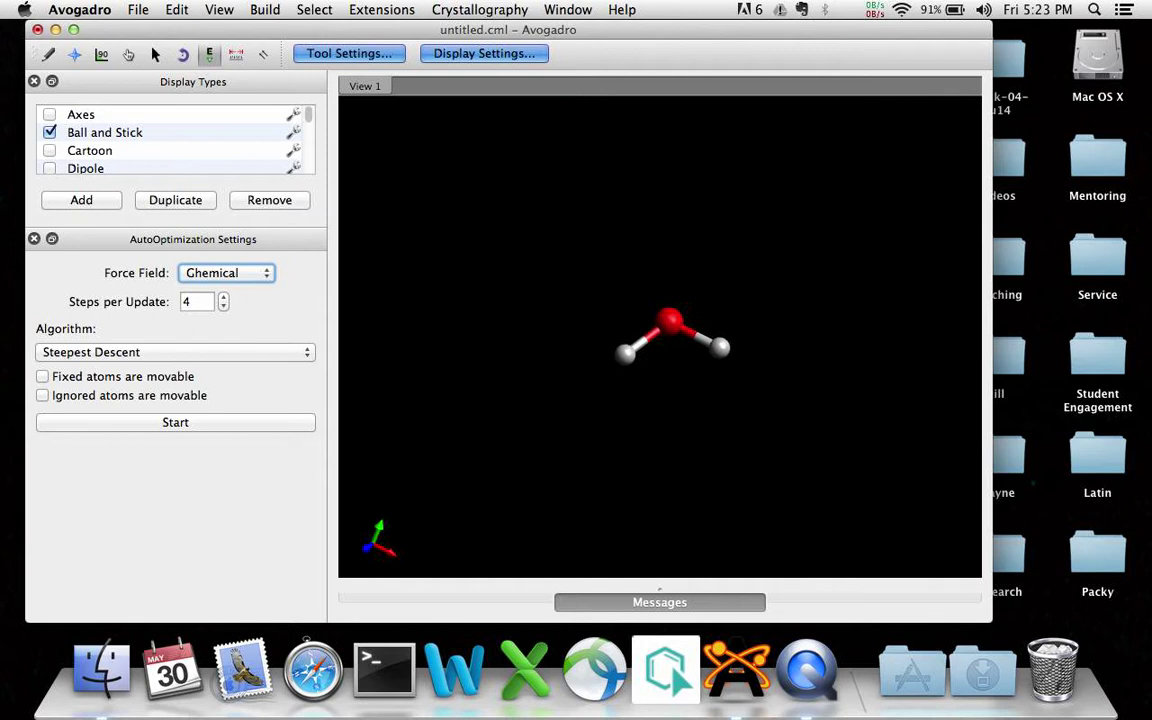
# Step: Read the H–O–H angle of 109.5000° in Angle Properties, then close it
pyautogui.click(219, 9)
pyautogui.moveTo(250, 331)
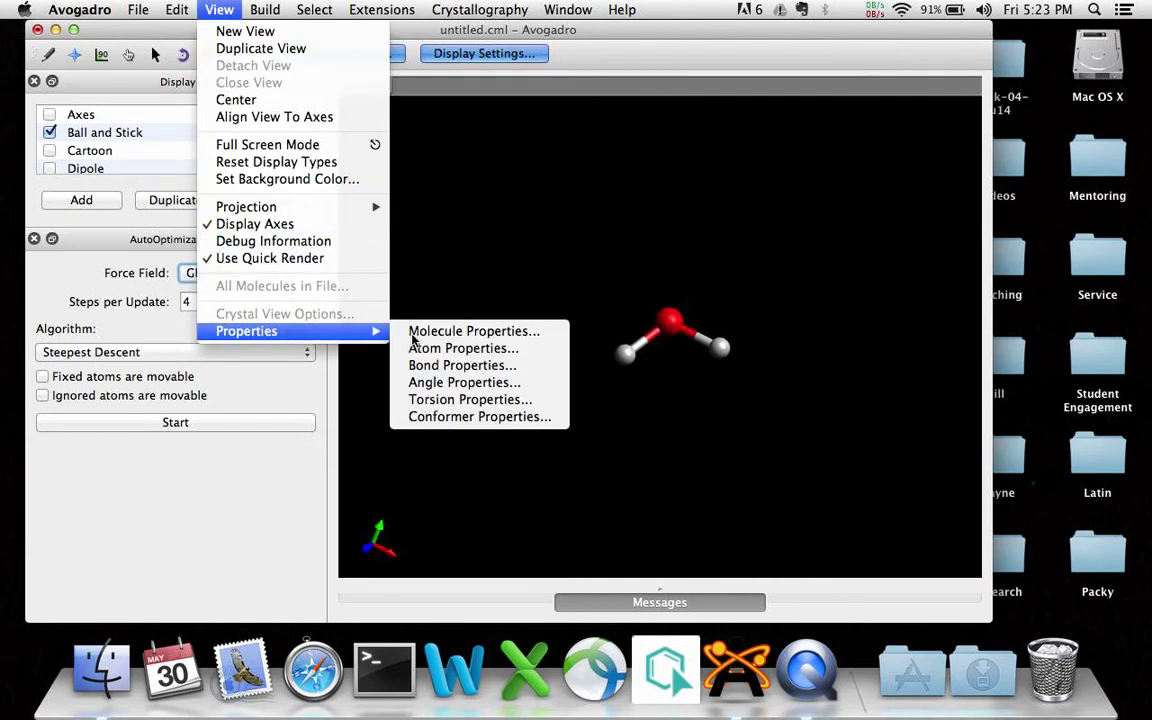
pyautogui.click(437, 385)
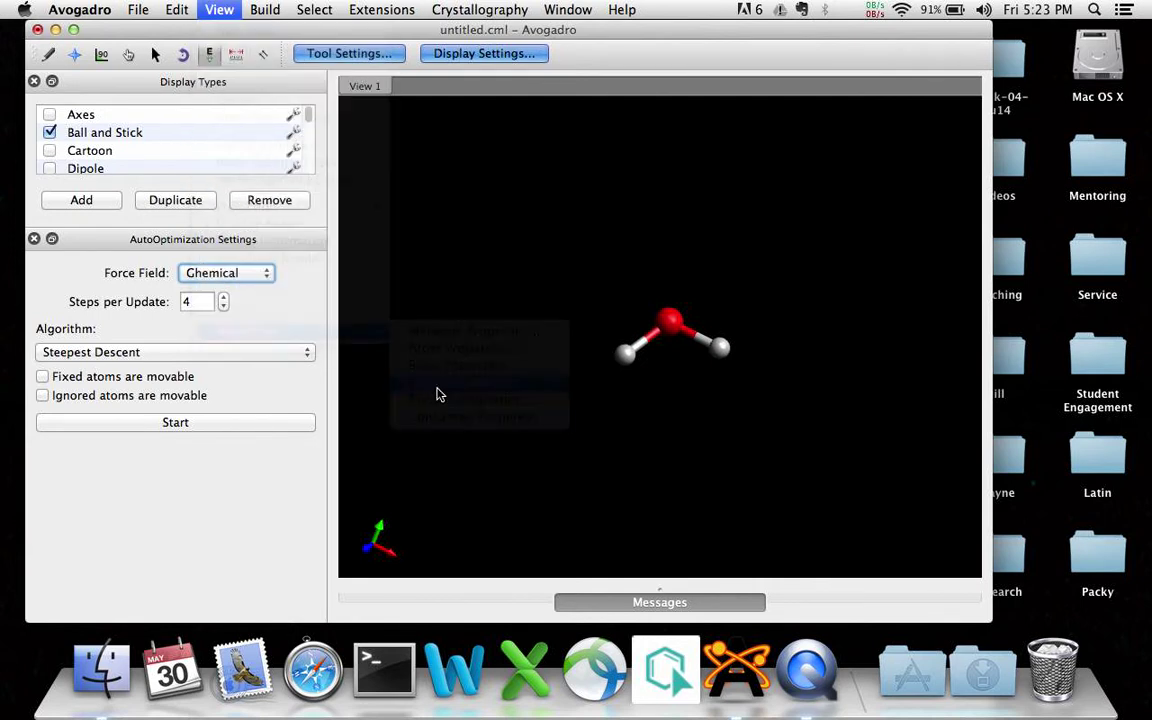
pyautogui.click(489, 285)
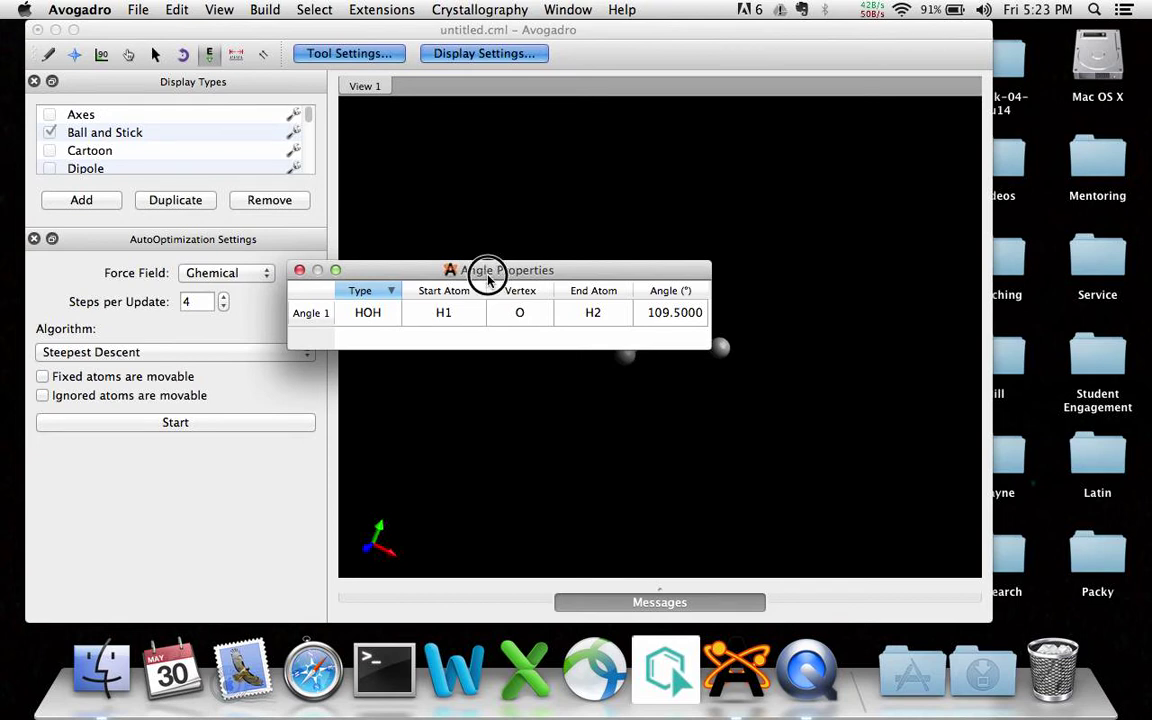
pyautogui.moveTo(489, 285); pyautogui.dragTo(349, 324)
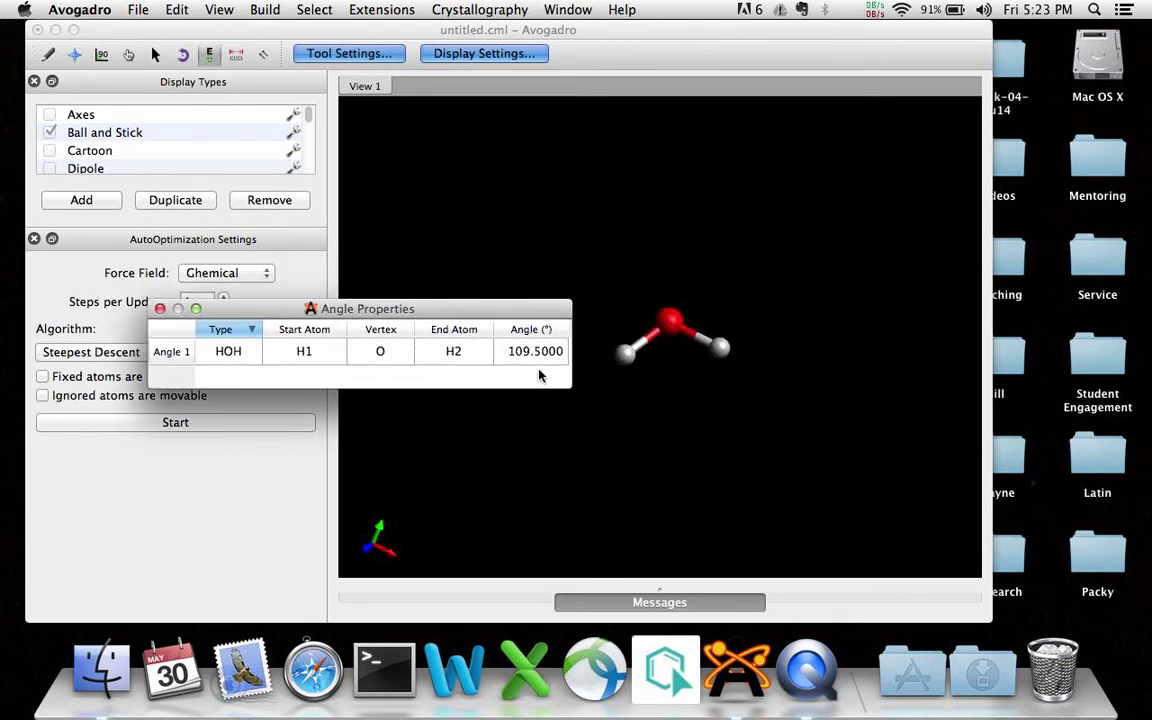
pyautogui.click(159, 309)
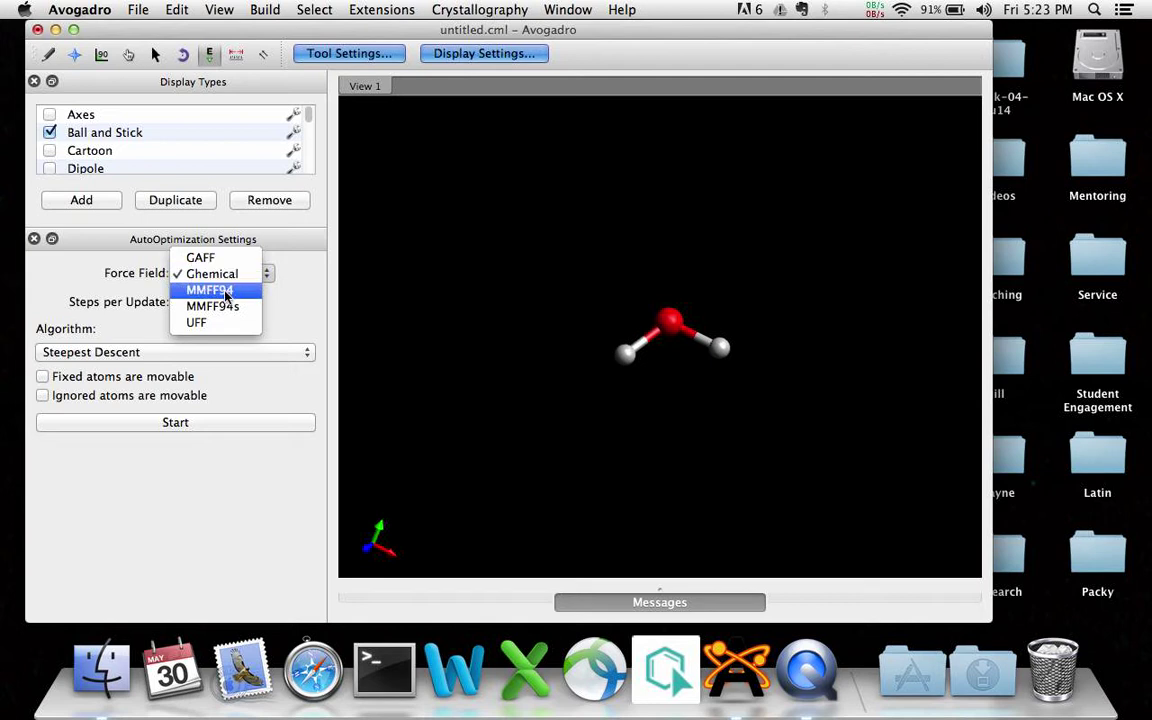
# Step: Re-optimize the water with the MMFF94 force field and stop the run
pyautogui.click(226, 294)
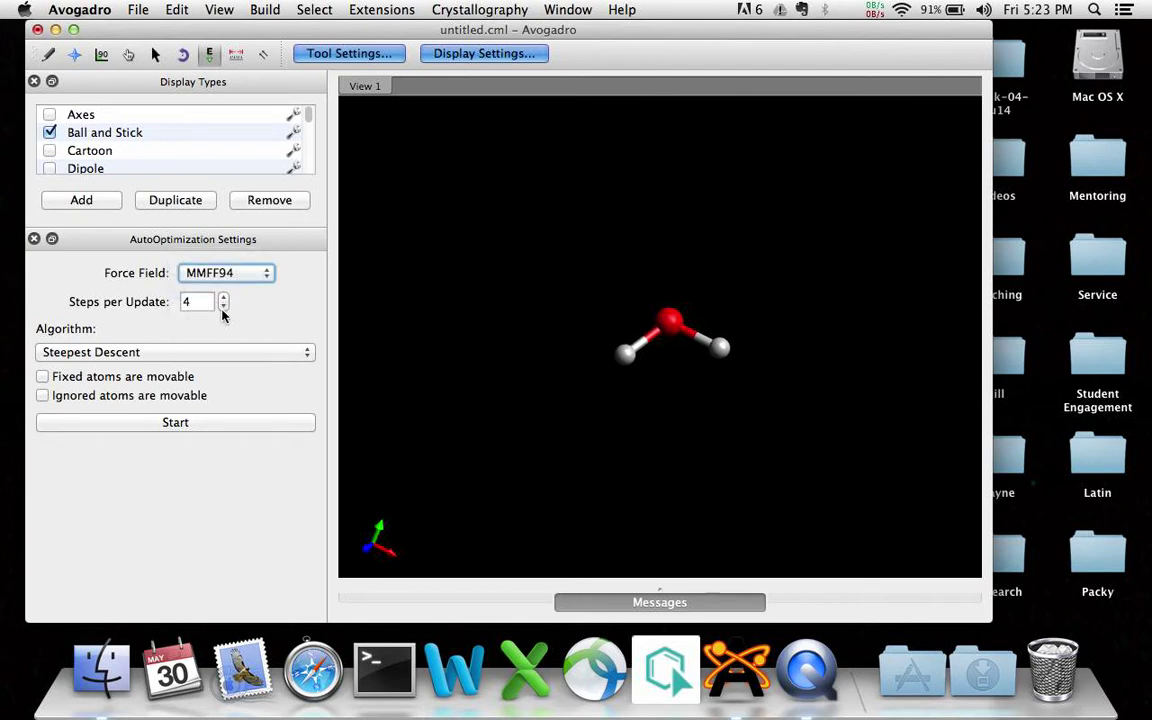
pyautogui.click(210, 422)
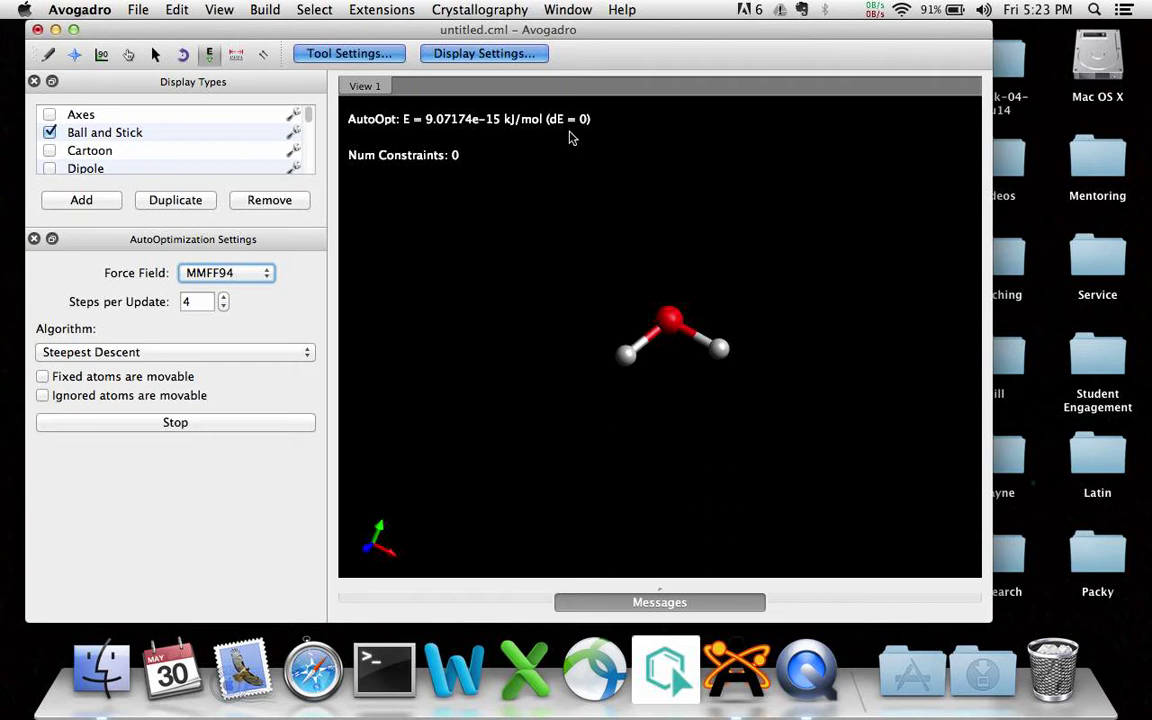
pyautogui.click(139, 424)
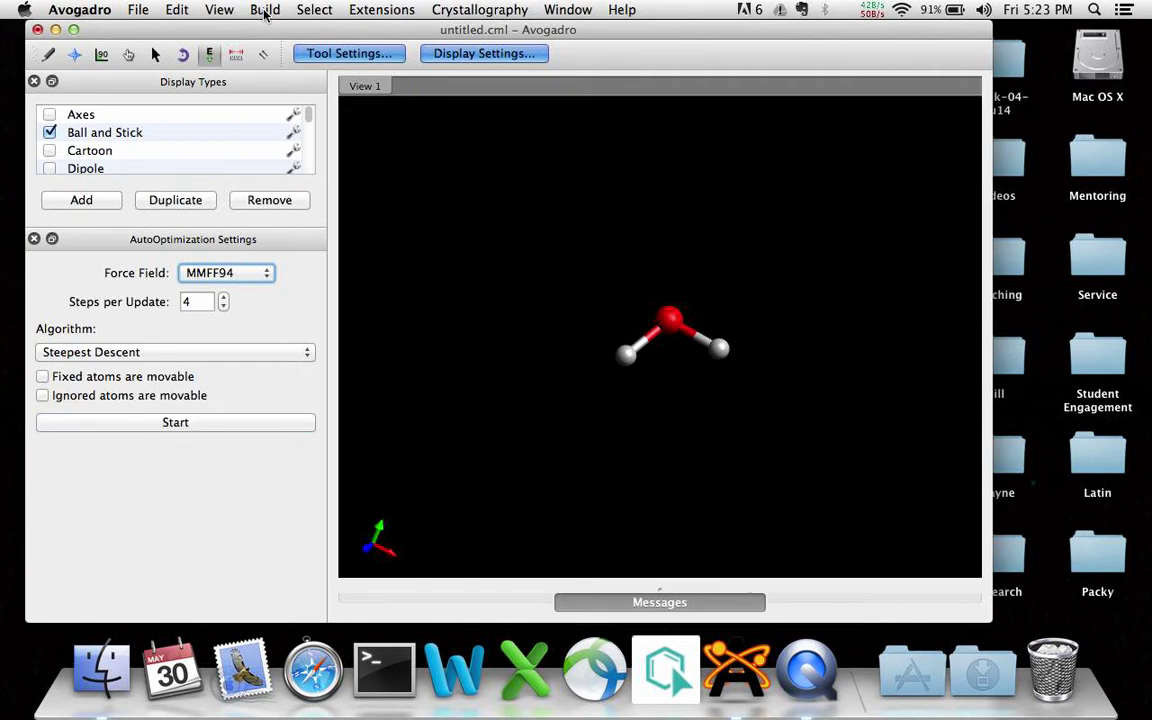
# Step: Show Angle Properties and move it aside to read H–O–H at 103.9780°
pyautogui.click(224, 11)
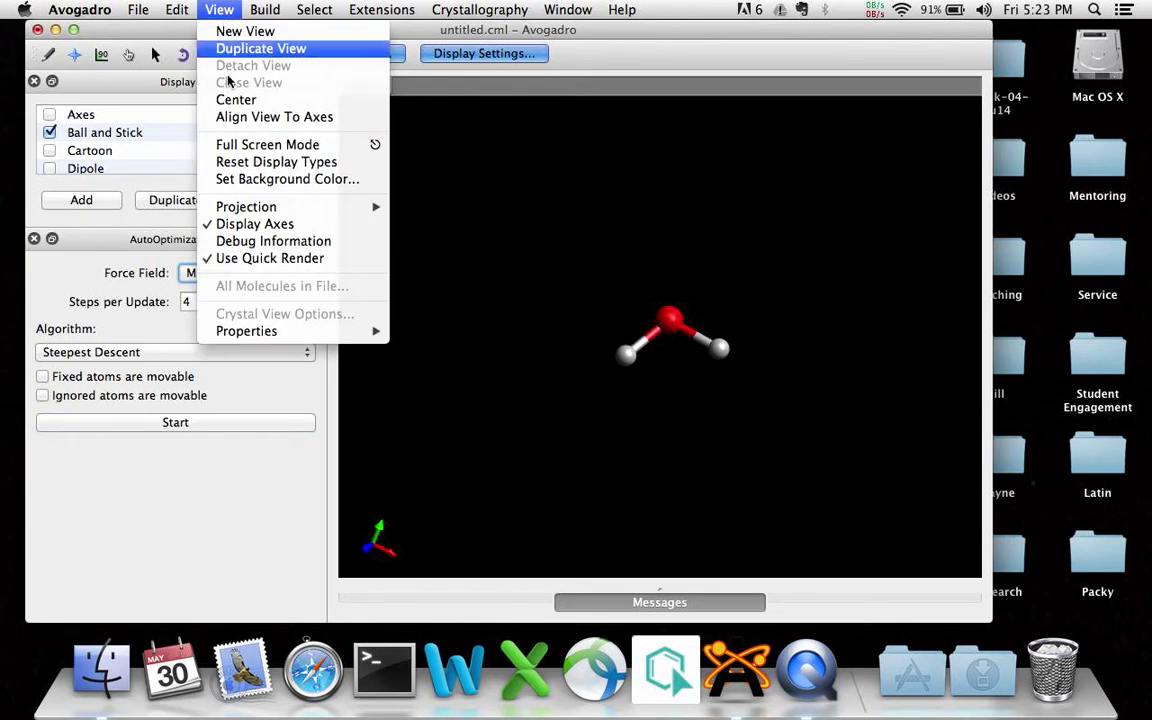
pyautogui.moveTo(287, 332)
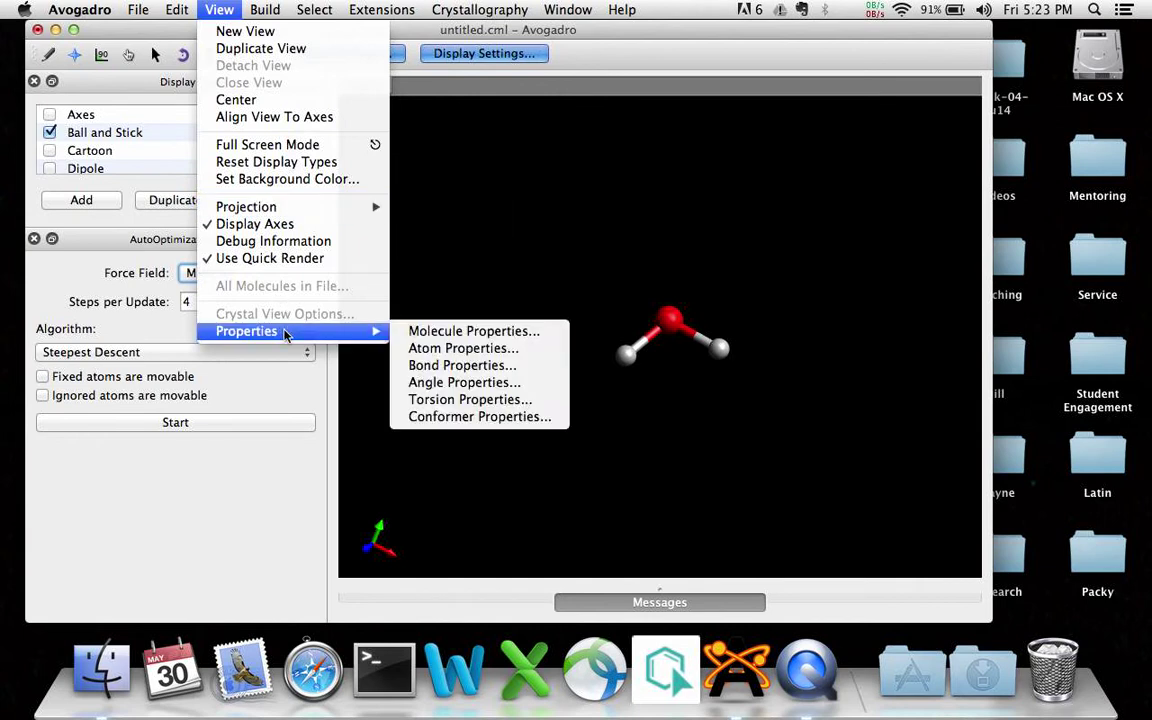
pyautogui.click(446, 385)
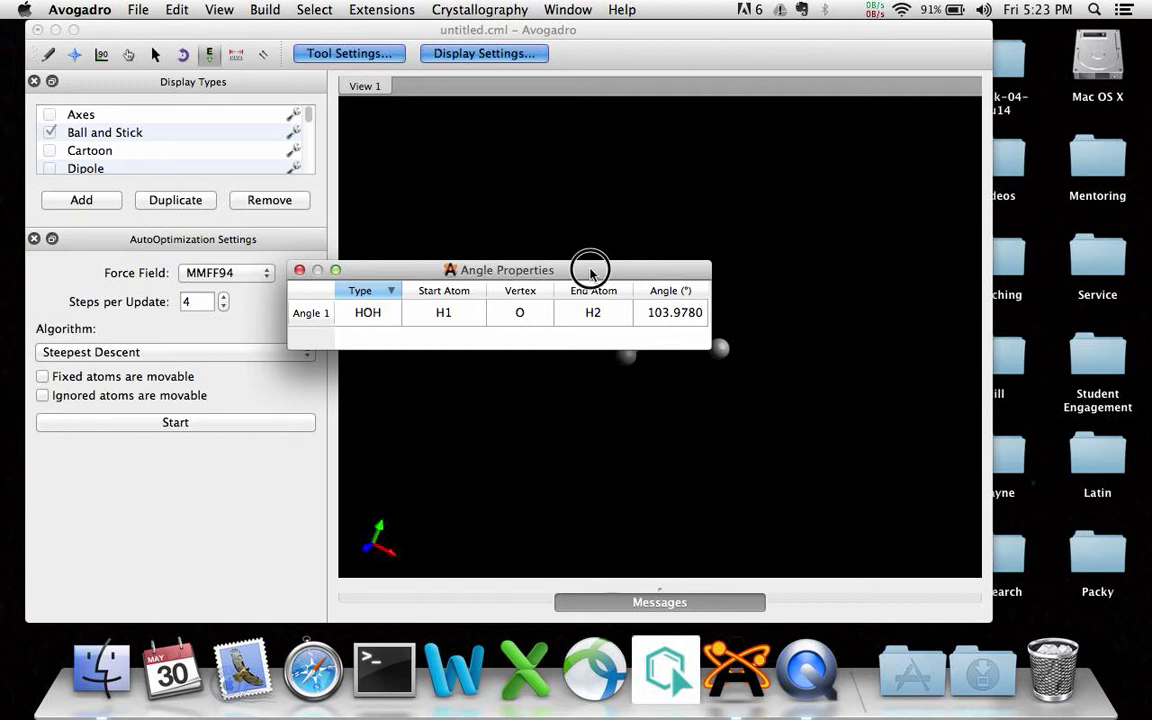
pyautogui.moveTo(591, 266); pyautogui.dragTo(439, 186)
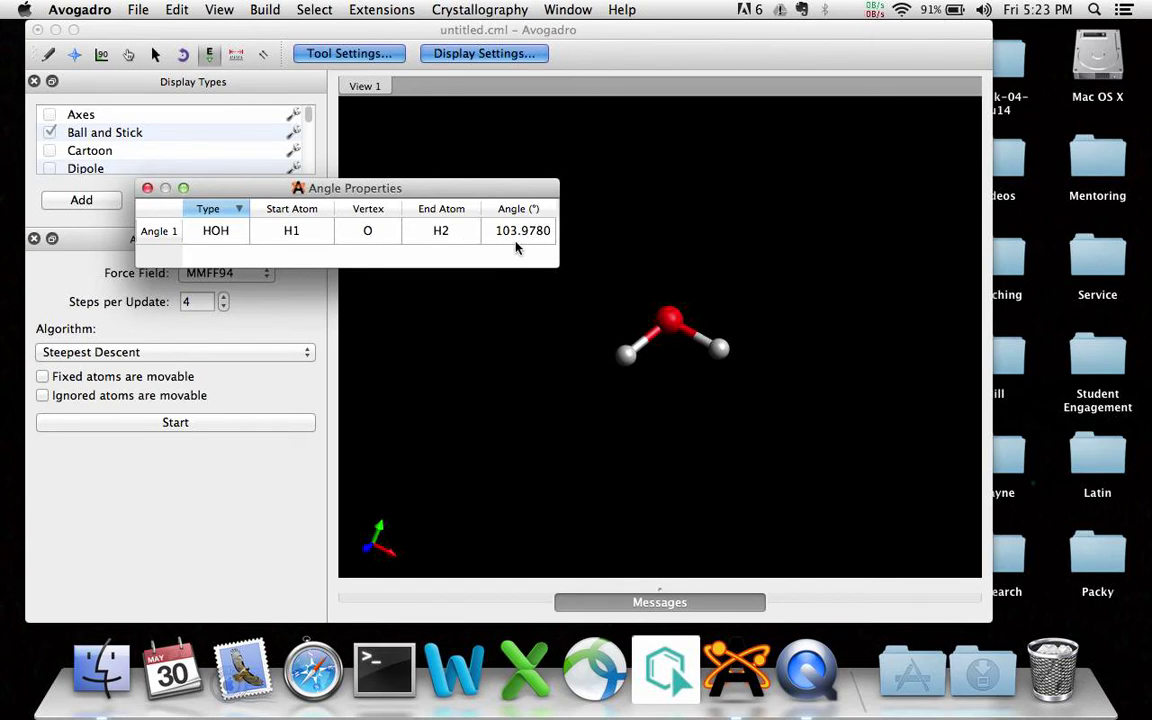
# Step: Close the angle table and drag the oxygen into line, making the water straight
pyautogui.click(147, 189)
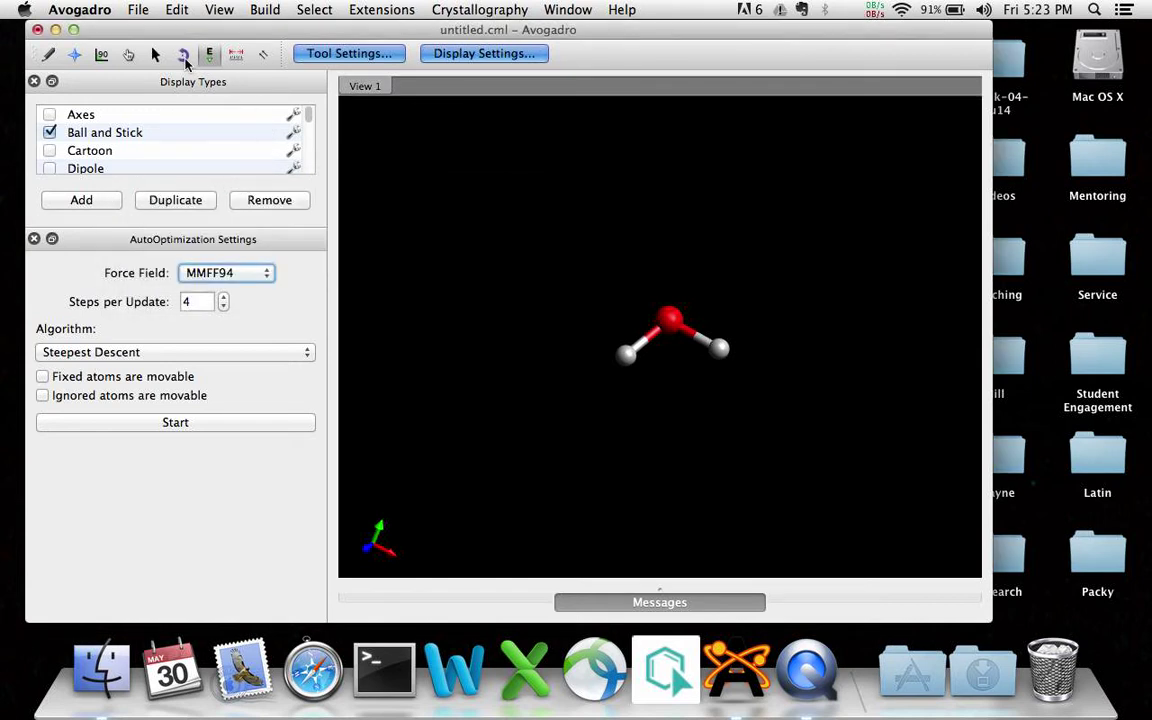
pyautogui.click(129, 57)
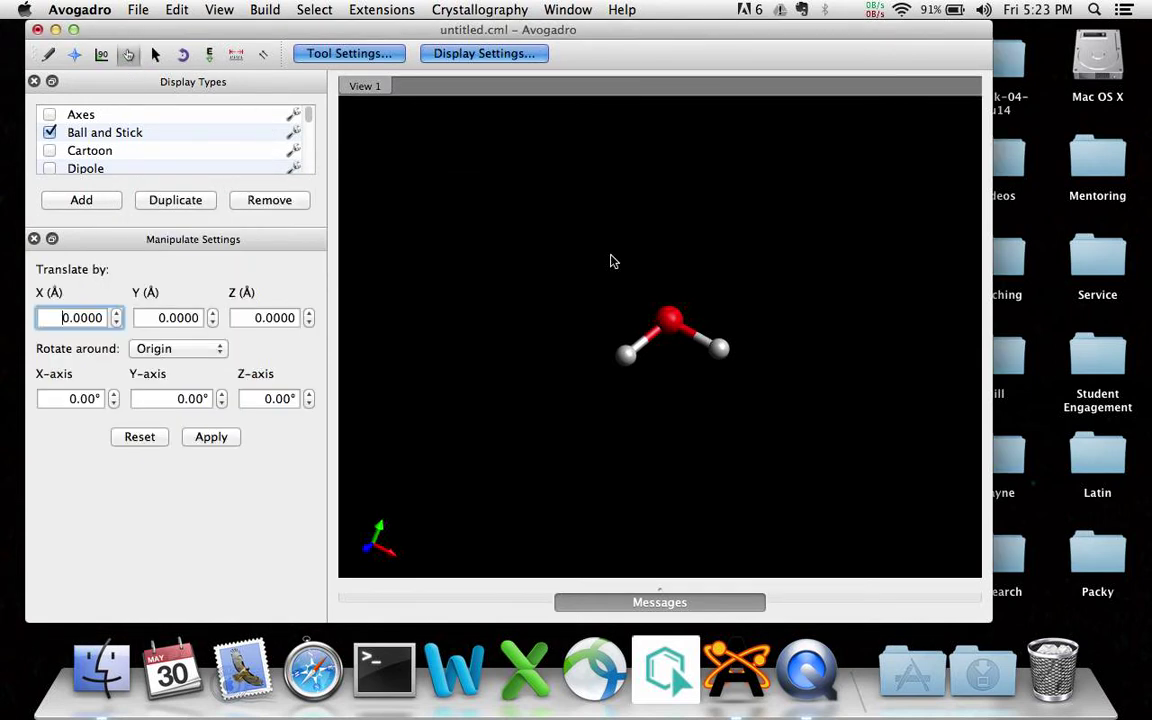
pyautogui.moveTo(672, 322); pyautogui.dragTo(676, 347)
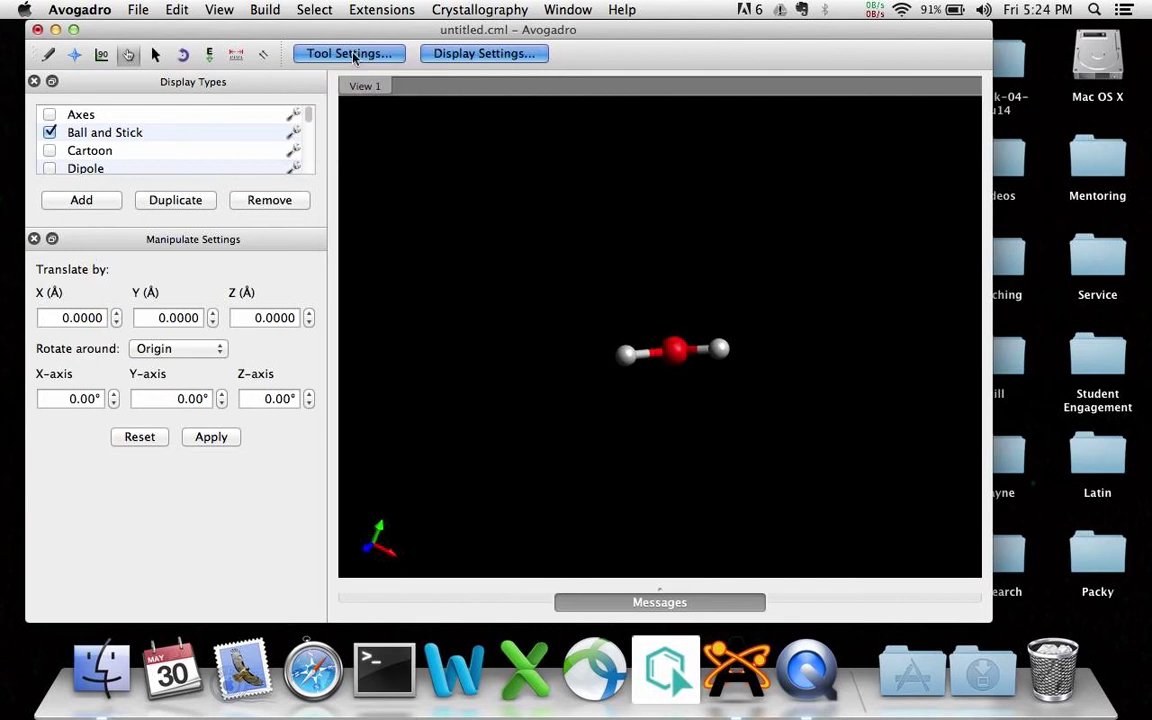
# Step: Let MMFF94 relax the straightened water while rotating the view, then stop the optimization
pyautogui.click(210, 56)
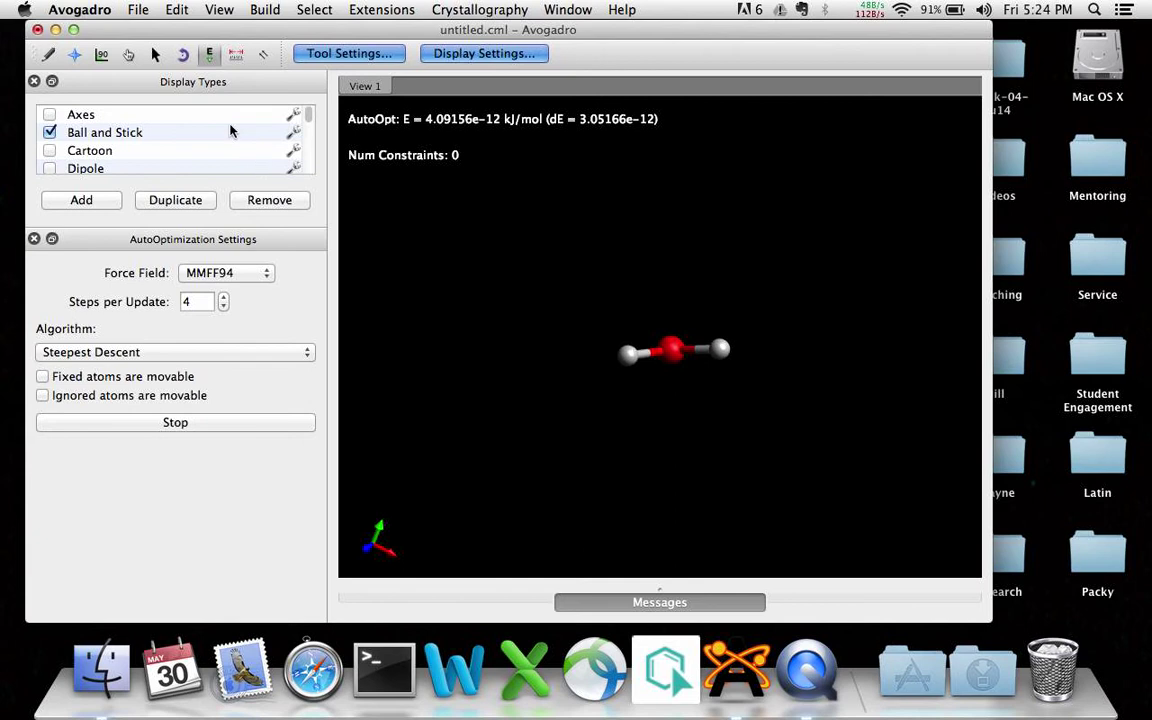
pyautogui.click(183, 54)
pyautogui.moveTo(589, 275); pyautogui.dragTo(520, 272)
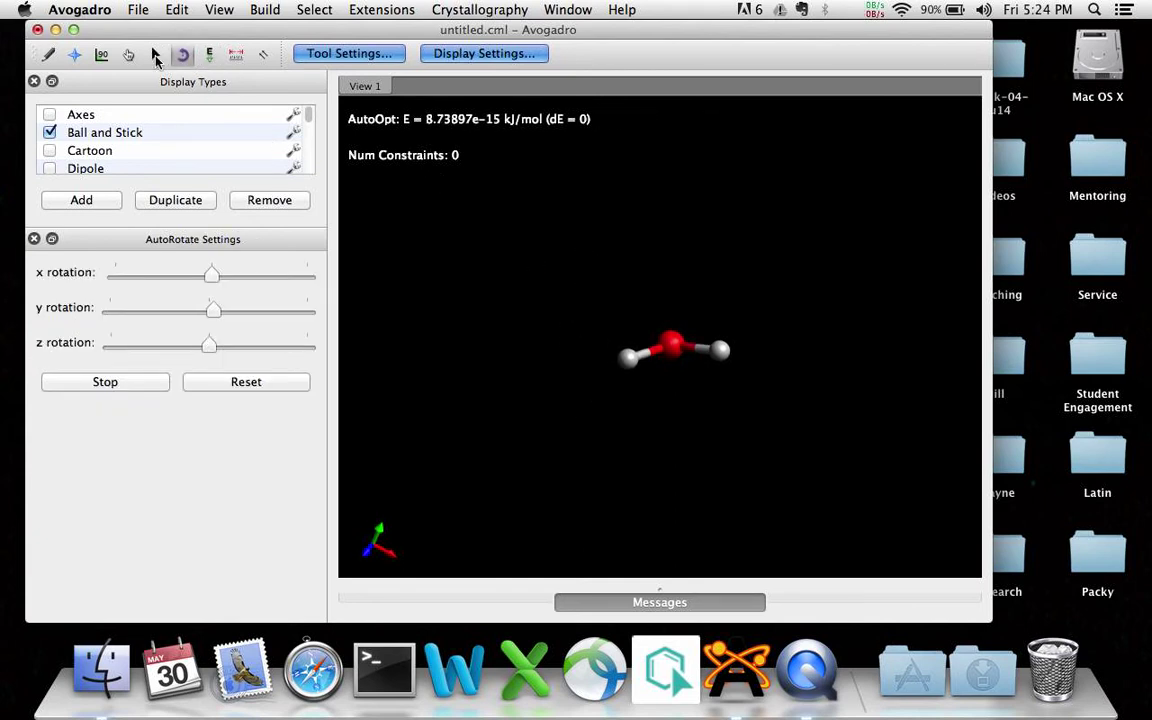
pyautogui.click(156, 56)
pyautogui.moveTo(548, 321); pyautogui.dragTo(594, 244)
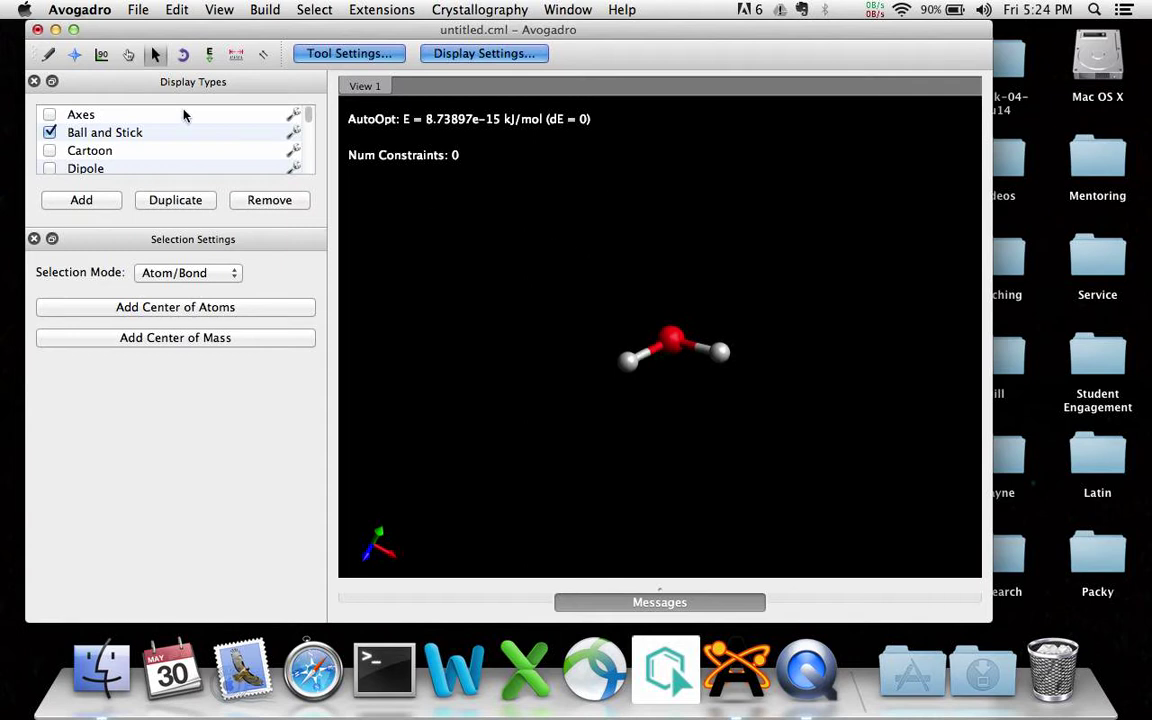
pyautogui.click(128, 54)
pyautogui.moveTo(460, 298); pyautogui.dragTo(548, 246)
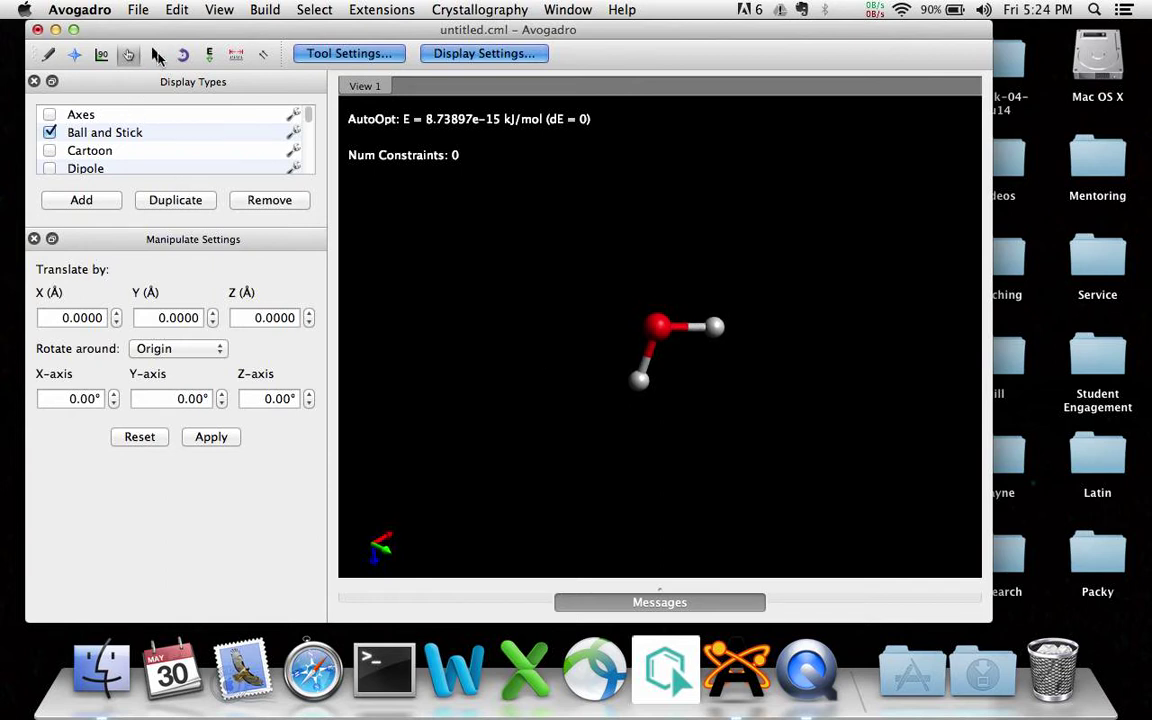
pyautogui.click(209, 55)
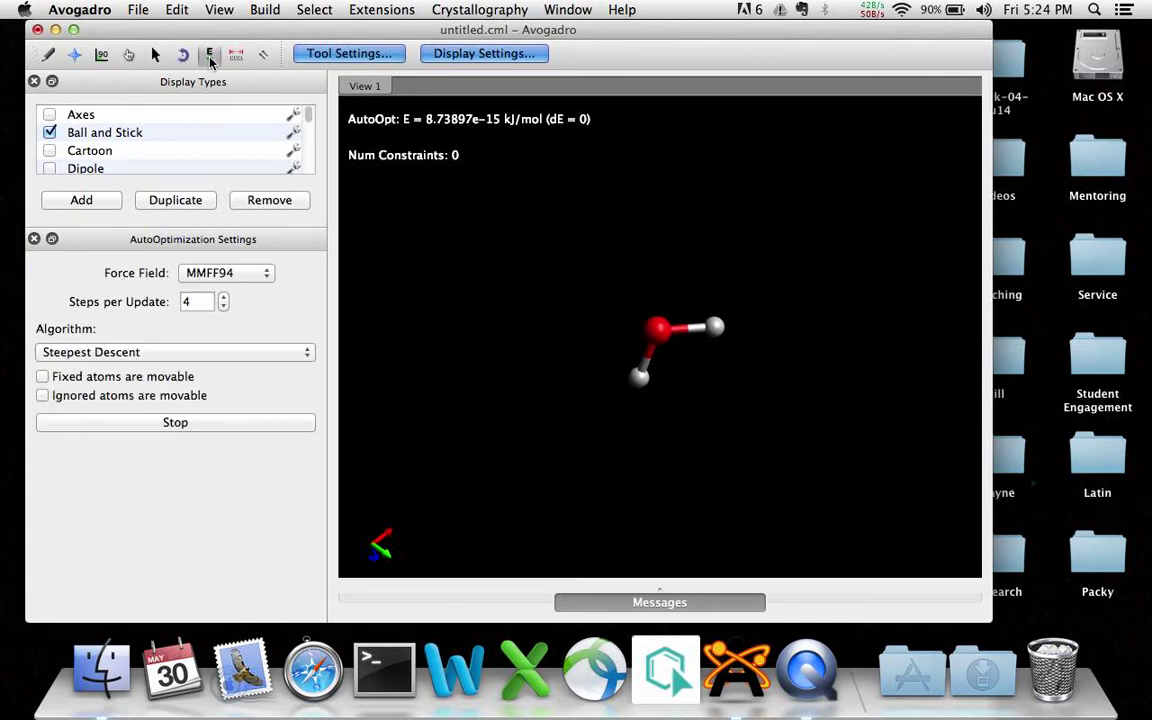
pyautogui.click(247, 424)
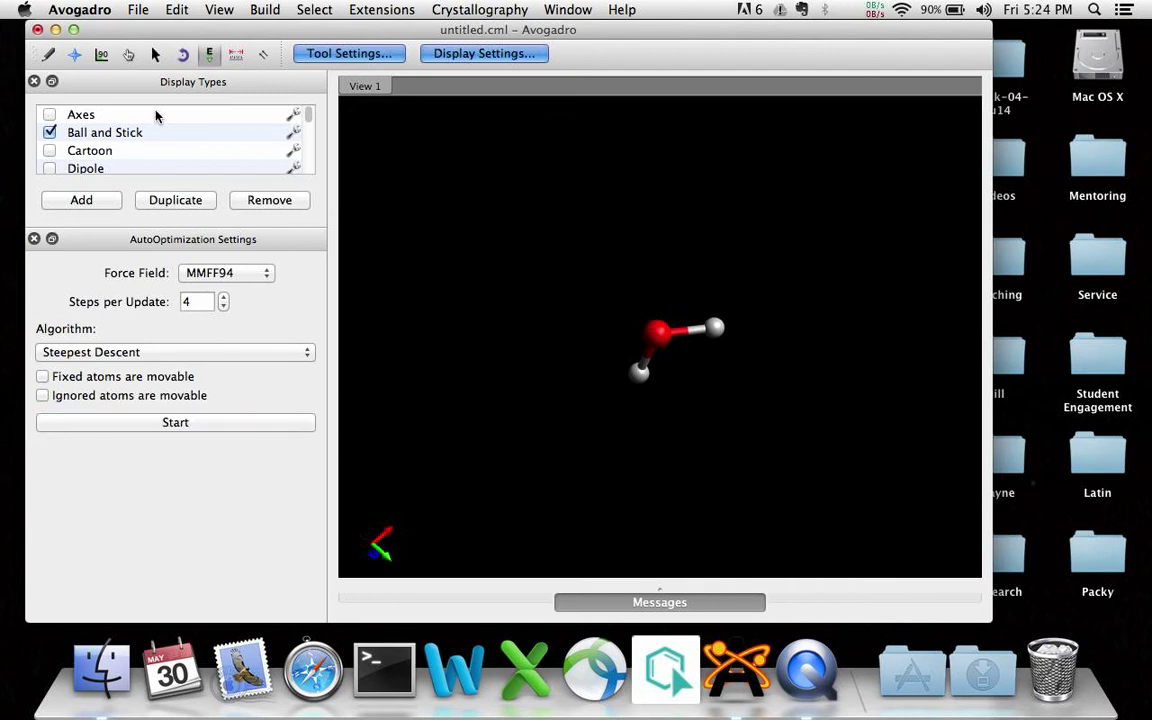
# Step: Recheck the H–O–H angle at 103.9780° in Angle Properties, then close it
pyautogui.click(201, 14)
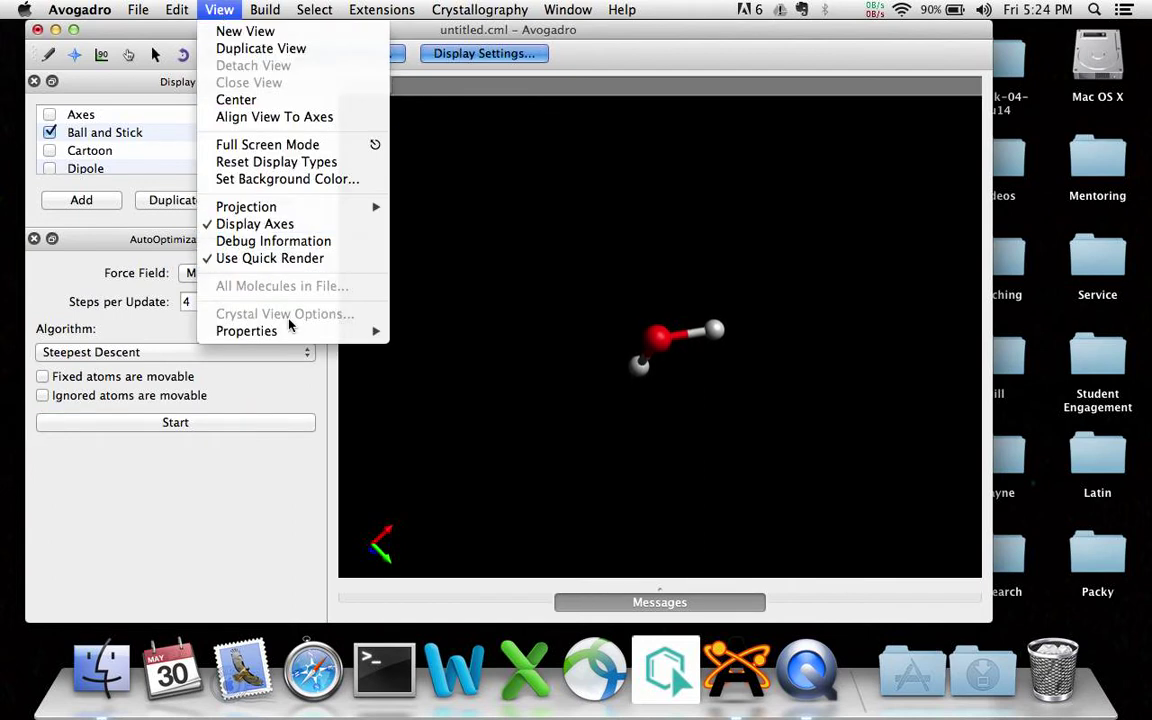
pyautogui.moveTo(287, 330)
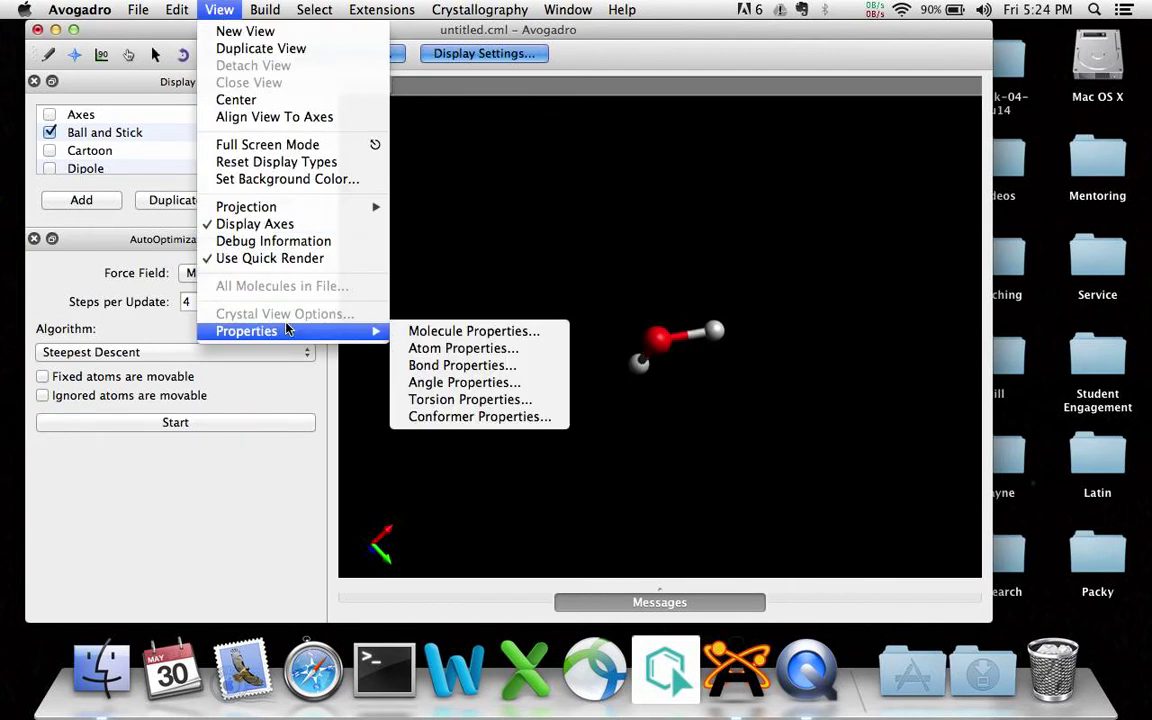
pyautogui.click(412, 384)
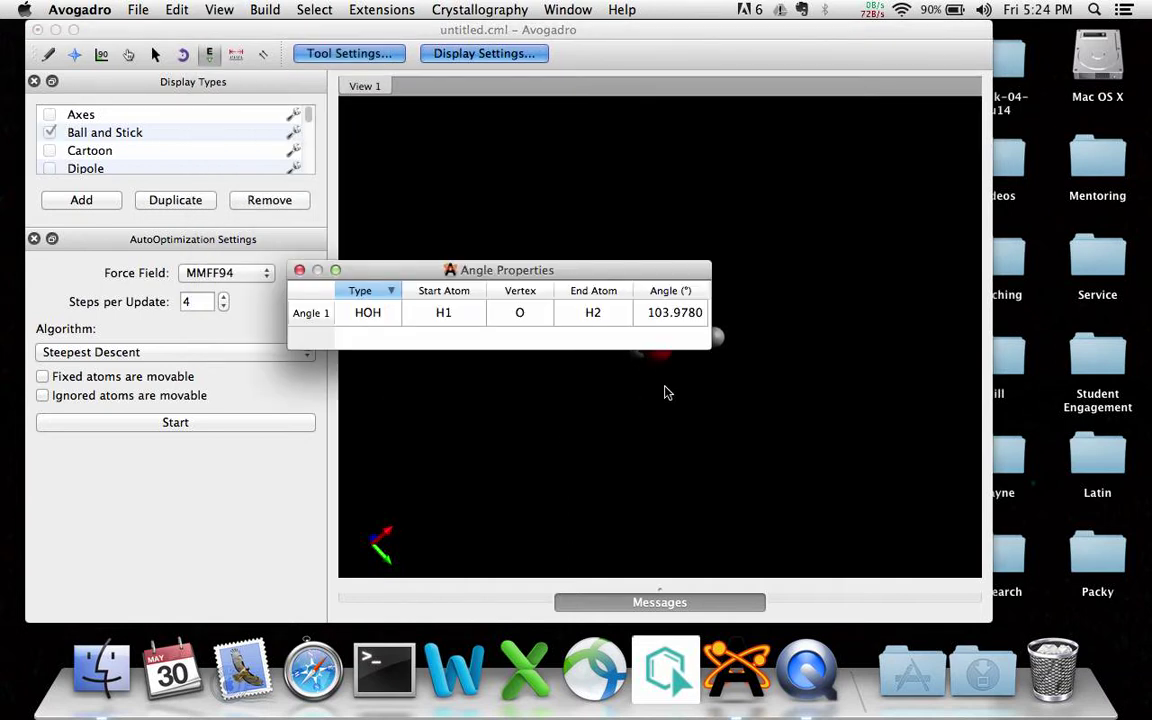
pyautogui.click(299, 270)
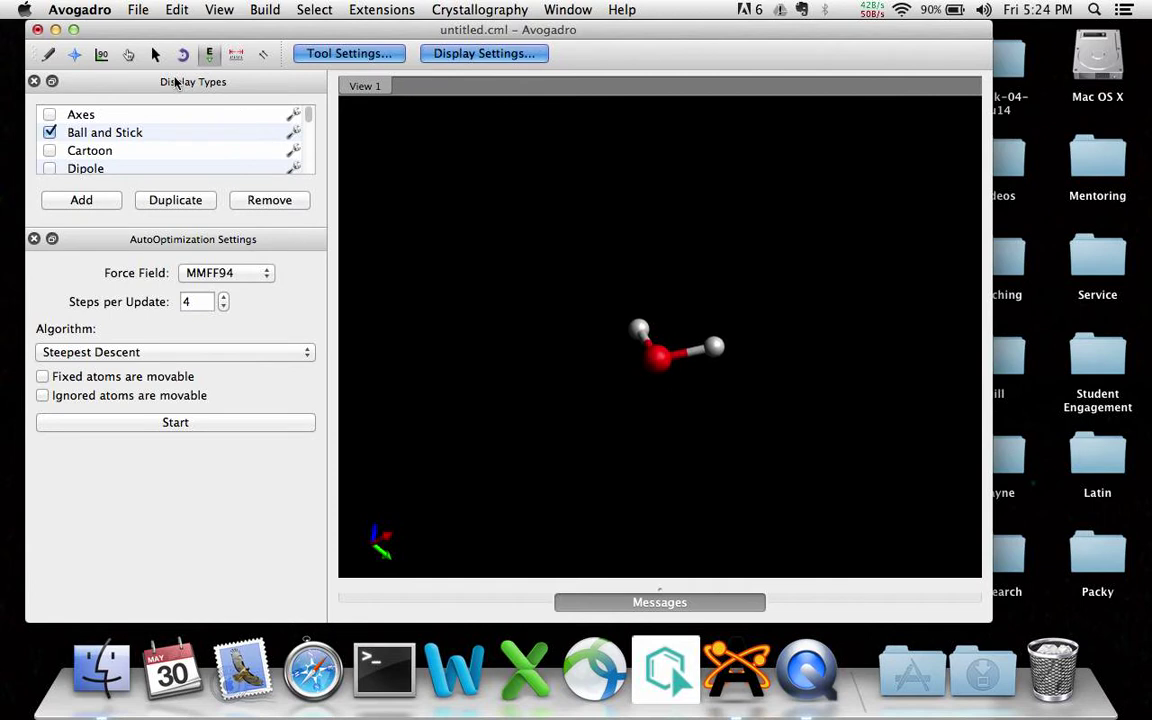
# Step: Pull the oxygen down-left to stretch both O–H bonds, then re-optimize with MMFF94
pyautogui.click(127, 54)
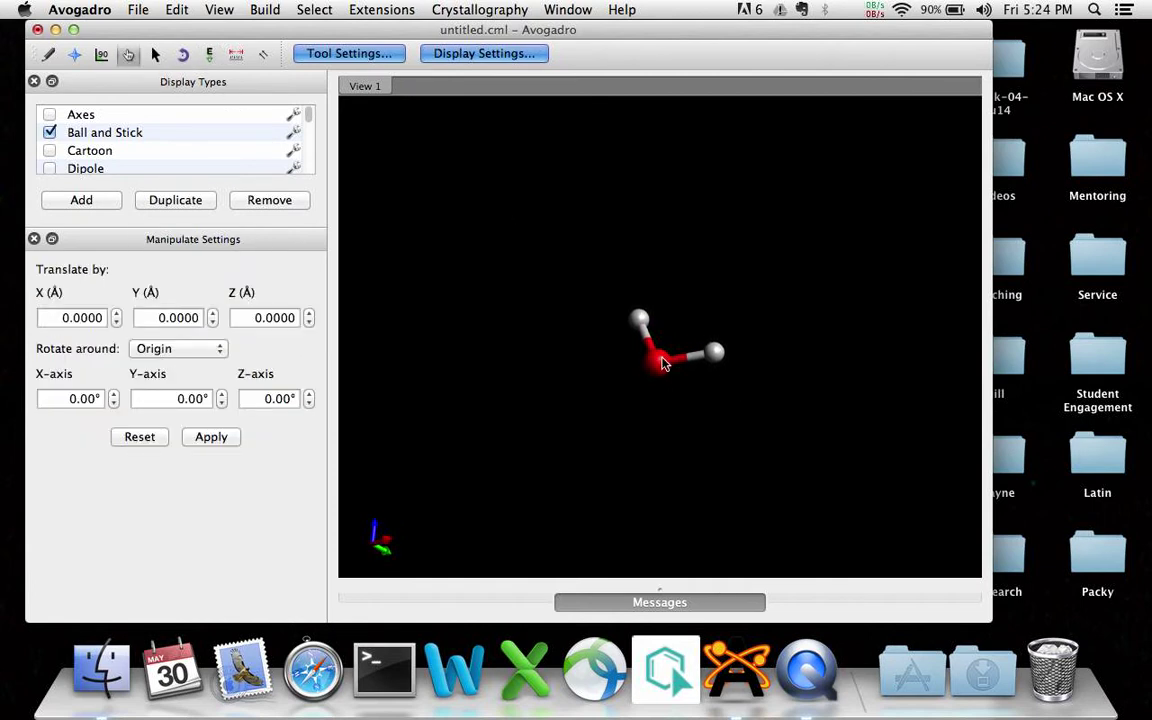
pyautogui.moveTo(656, 360); pyautogui.dragTo(512, 469)
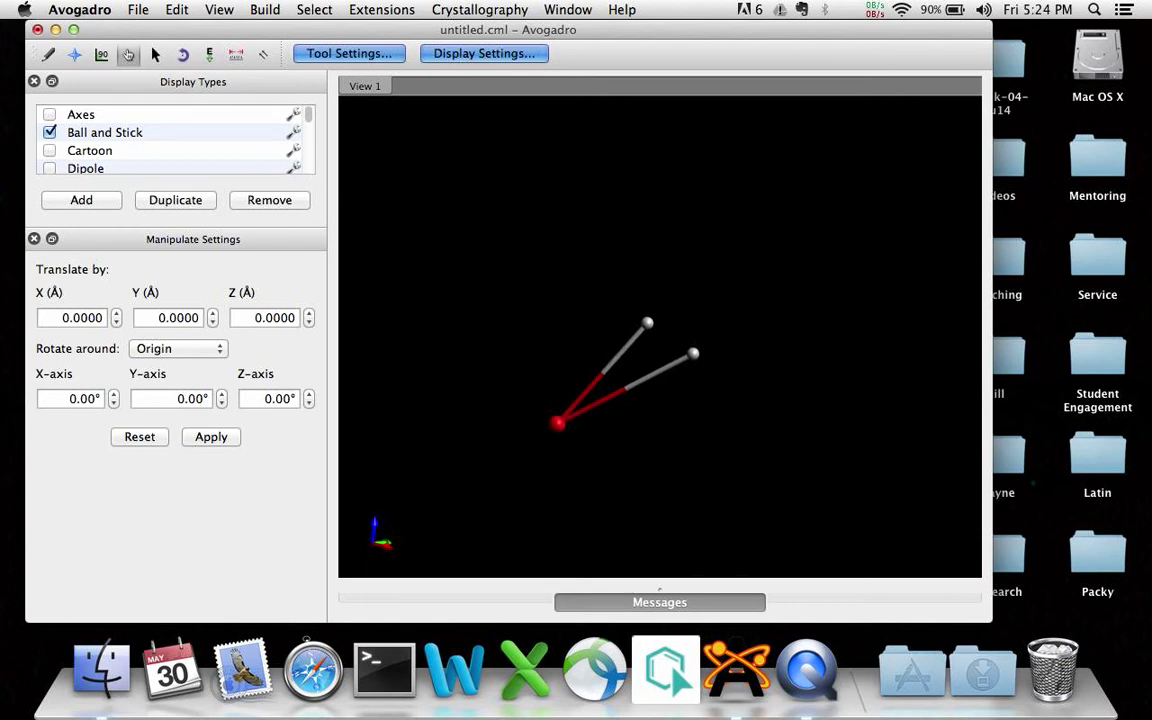
pyautogui.click(209, 54)
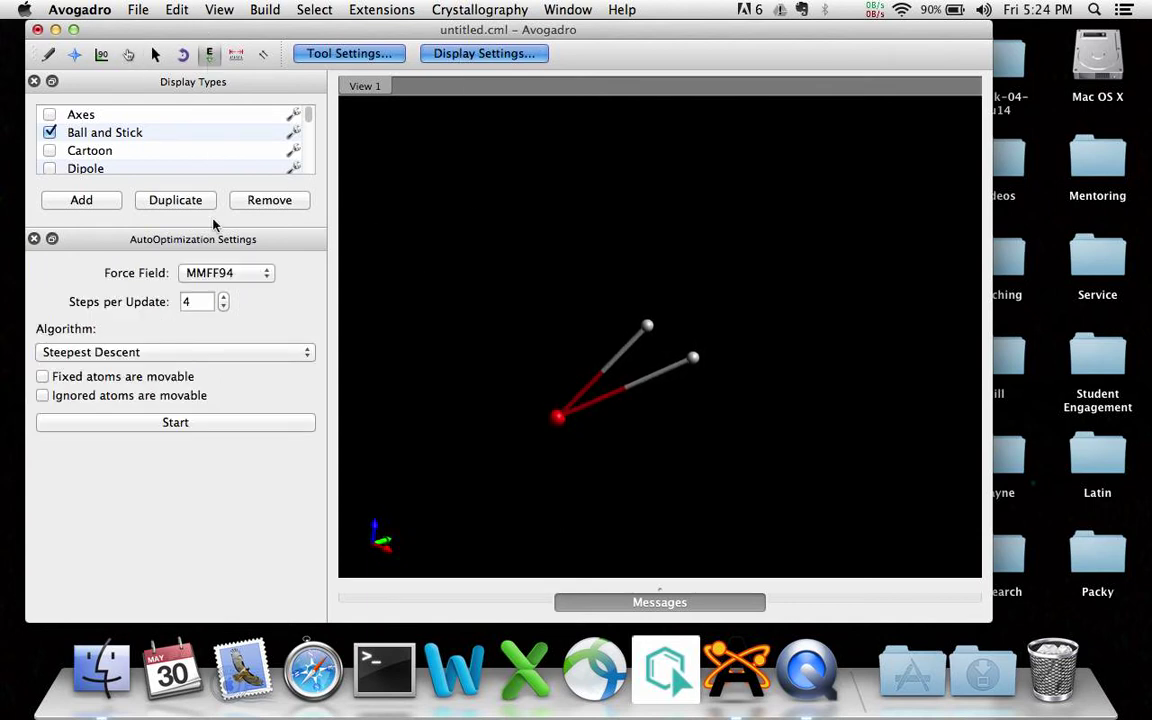
pyautogui.click(198, 423)
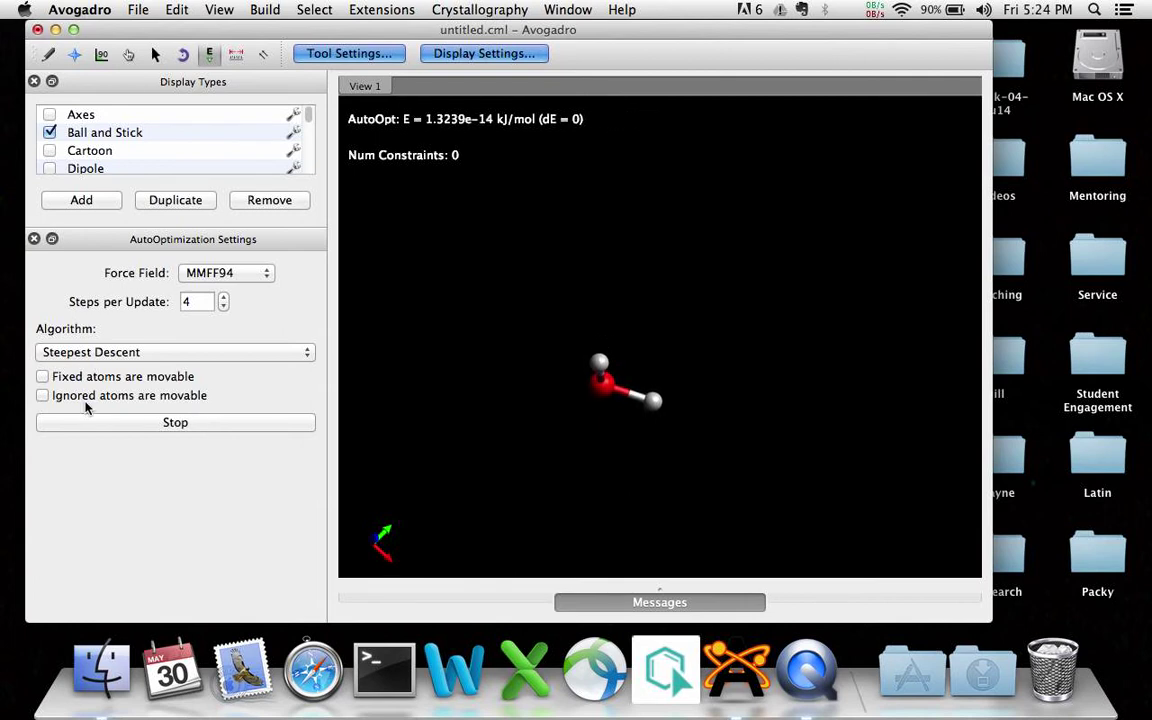
pyautogui.click(113, 423)
# Step: Confirm the H–O–H angle is still 103.9780° in Angle Properties and close it
pyautogui.click(219, 10)
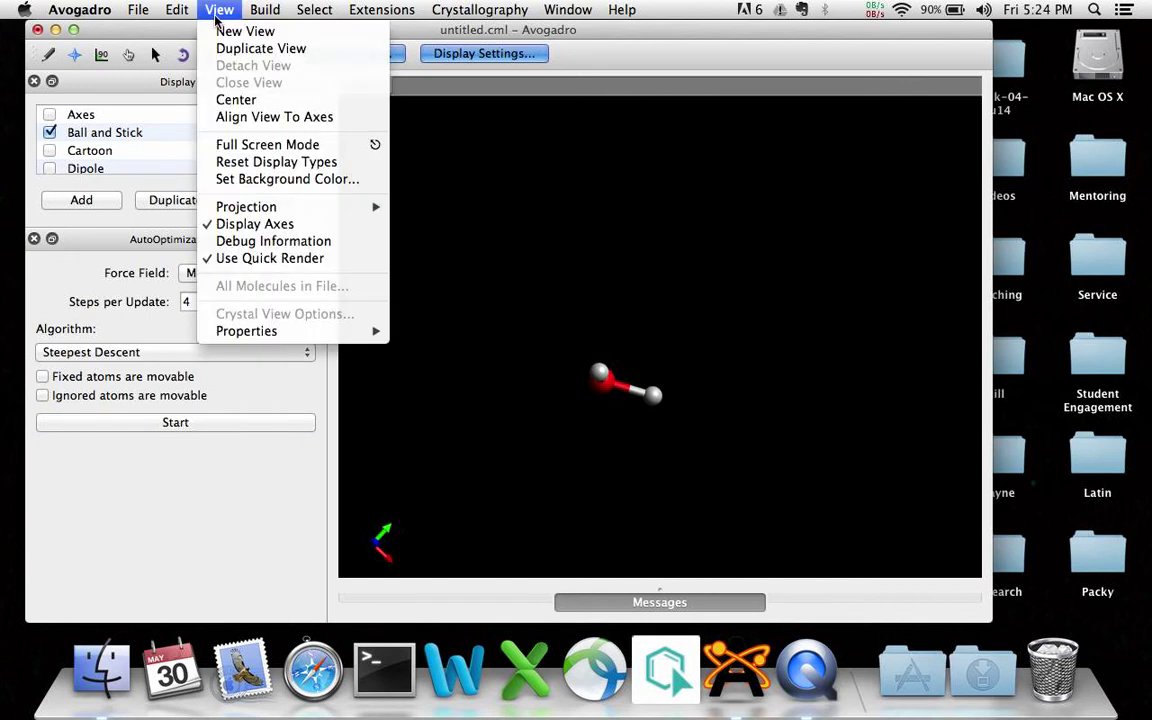
pyautogui.moveTo(279, 332)
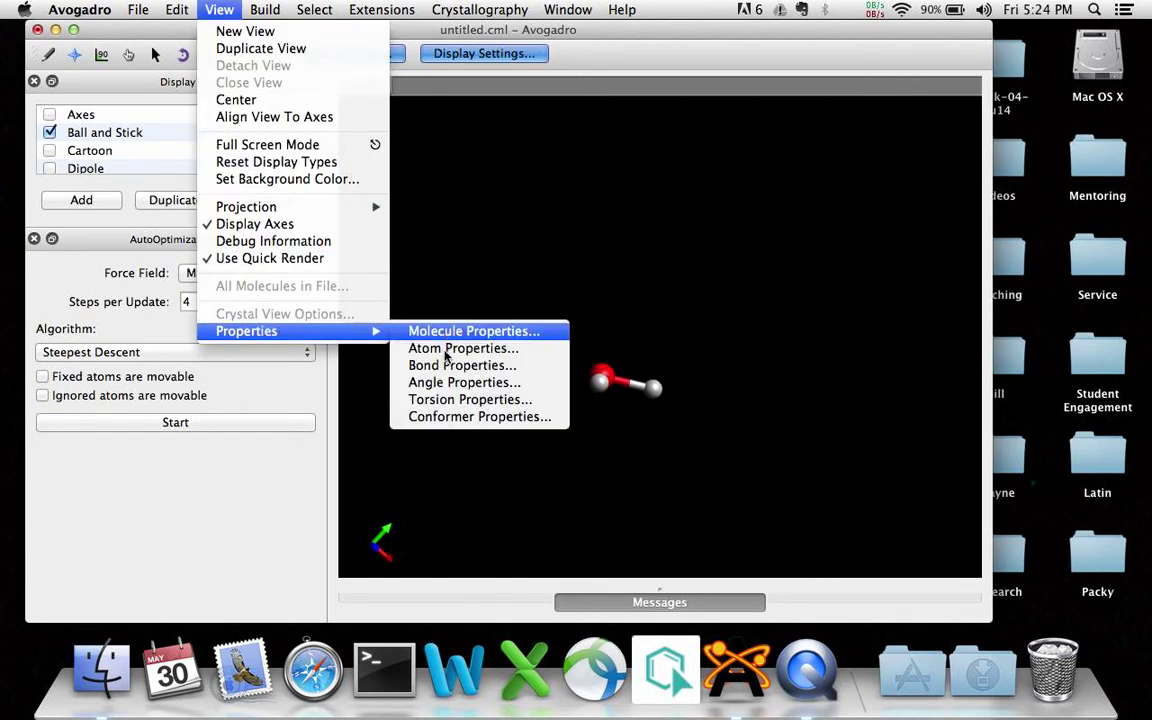
pyautogui.click(449, 384)
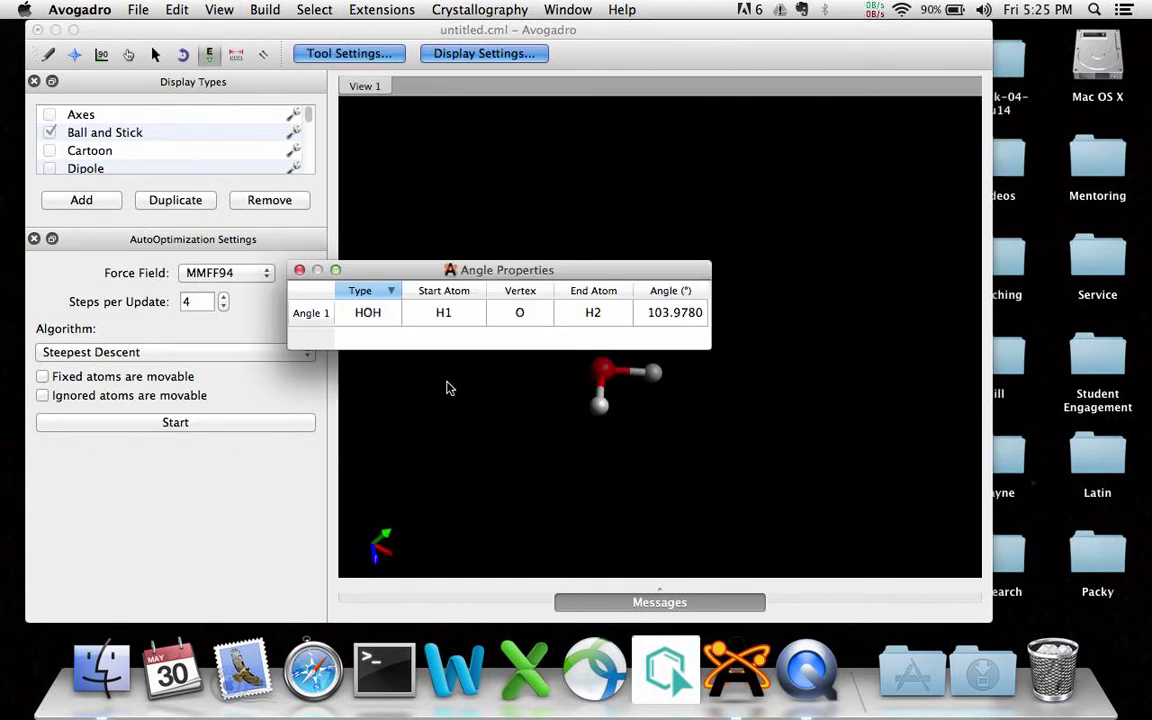
pyautogui.click(299, 271)
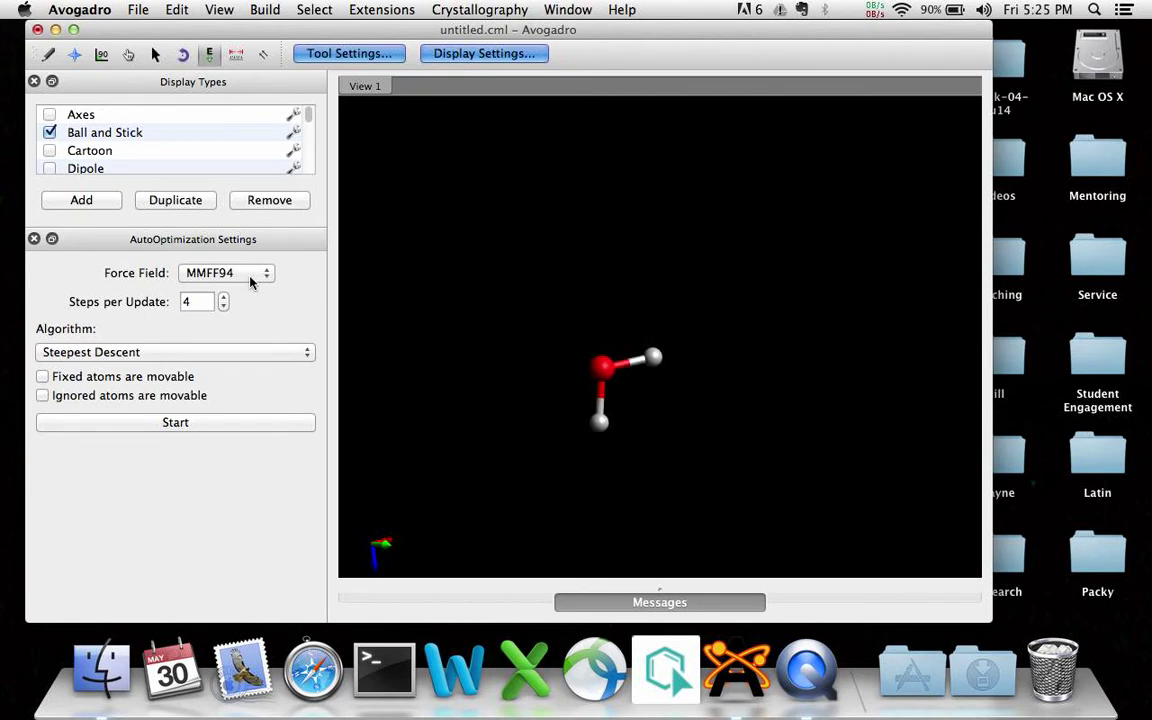
pyautogui.click(250, 277)
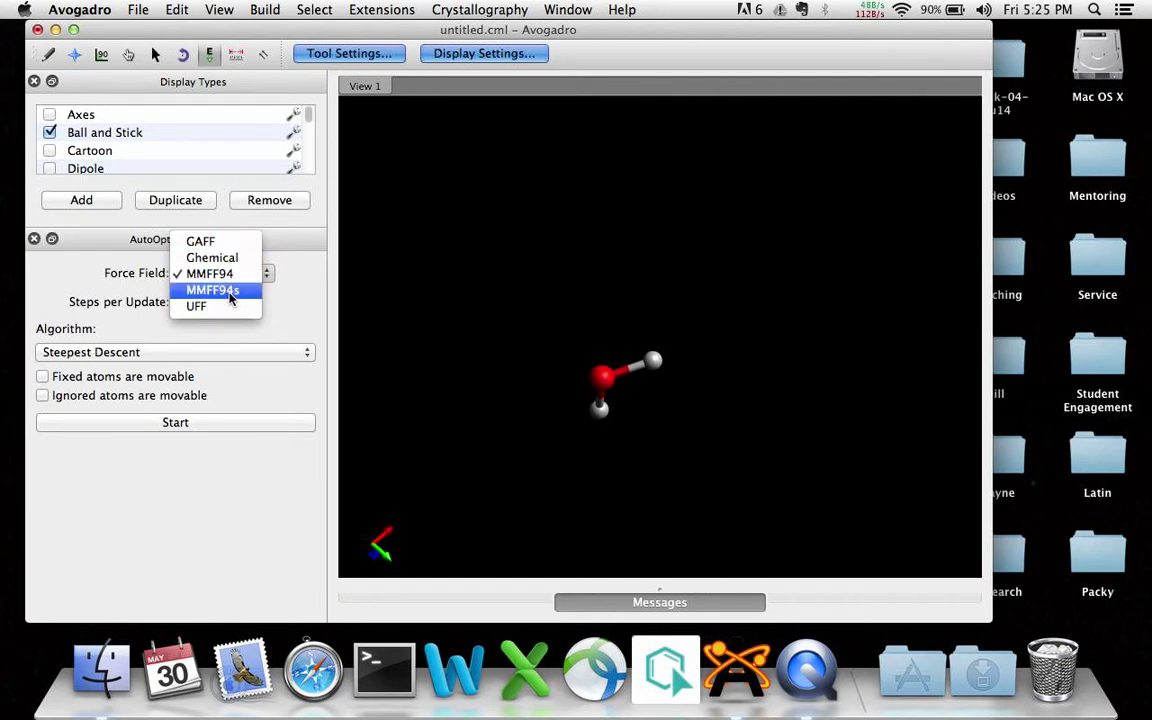
# Step: Switch to UFF, re-optimize the water while rotating it, then stop the run
pyautogui.click(196, 308)
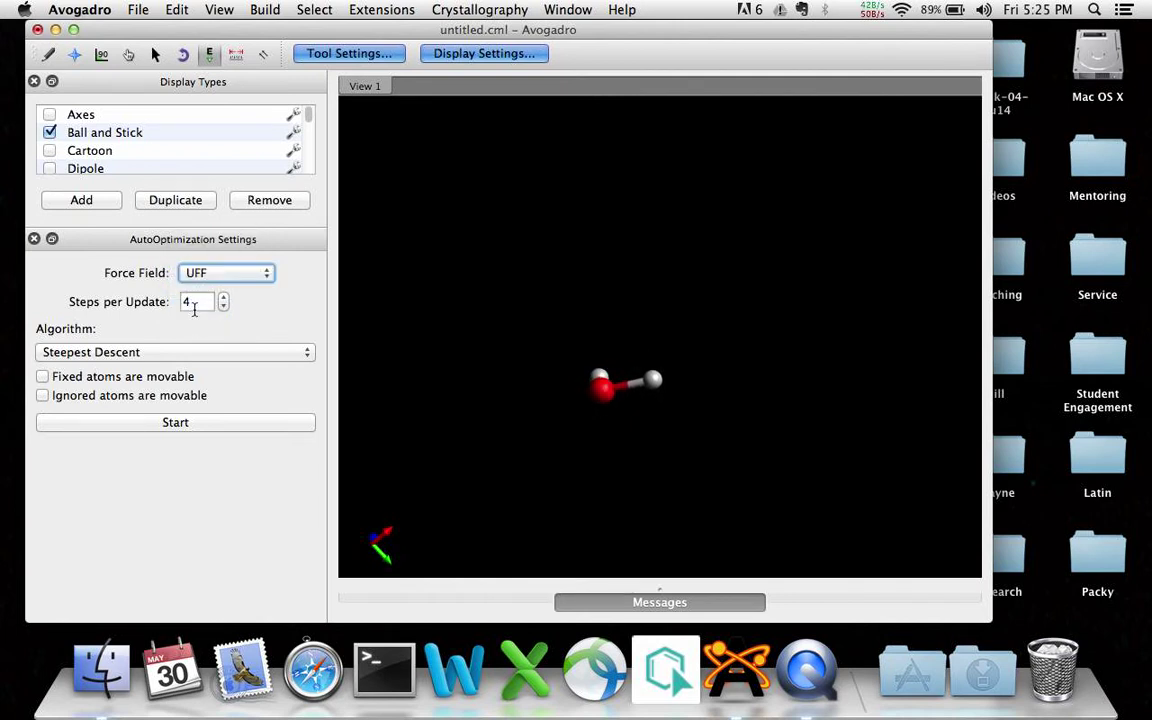
pyautogui.click(205, 424)
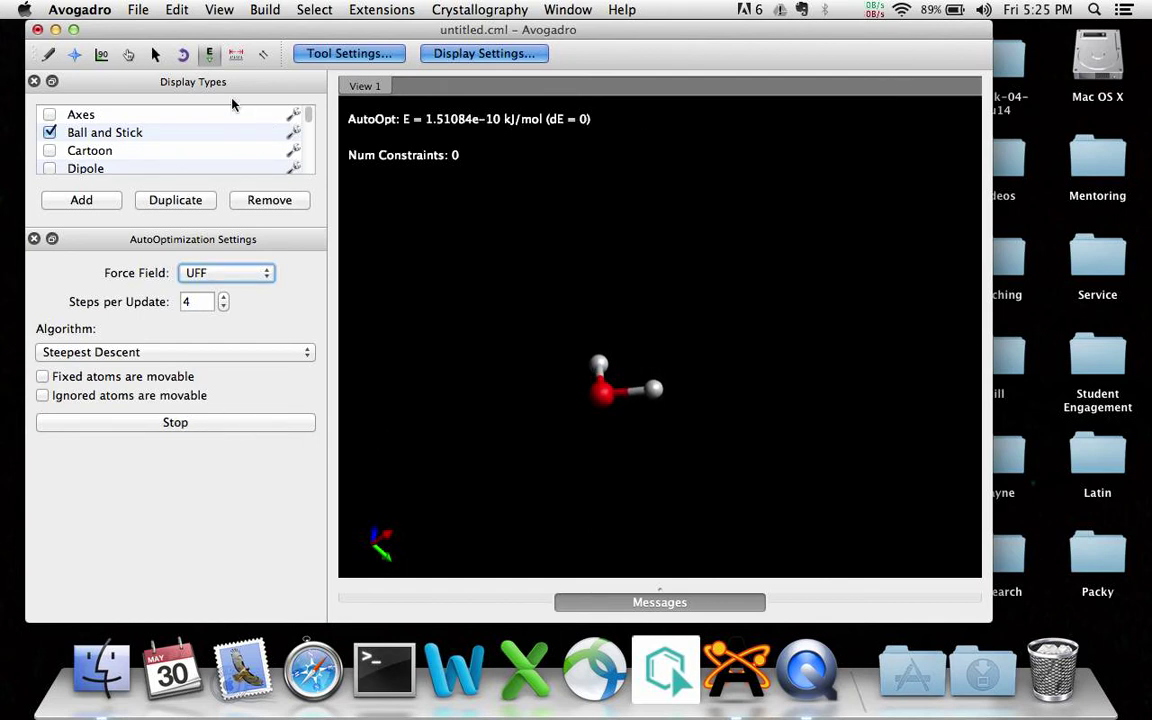
pyautogui.click(76, 55)
pyautogui.click(101, 55)
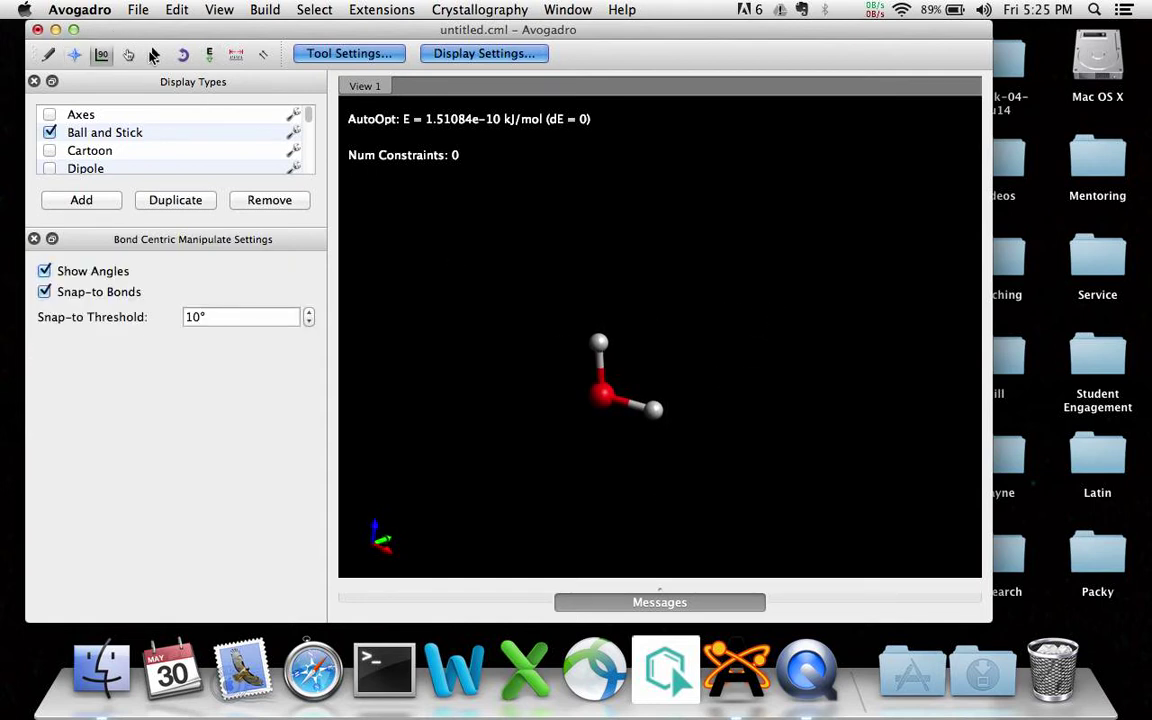
pyautogui.click(128, 55)
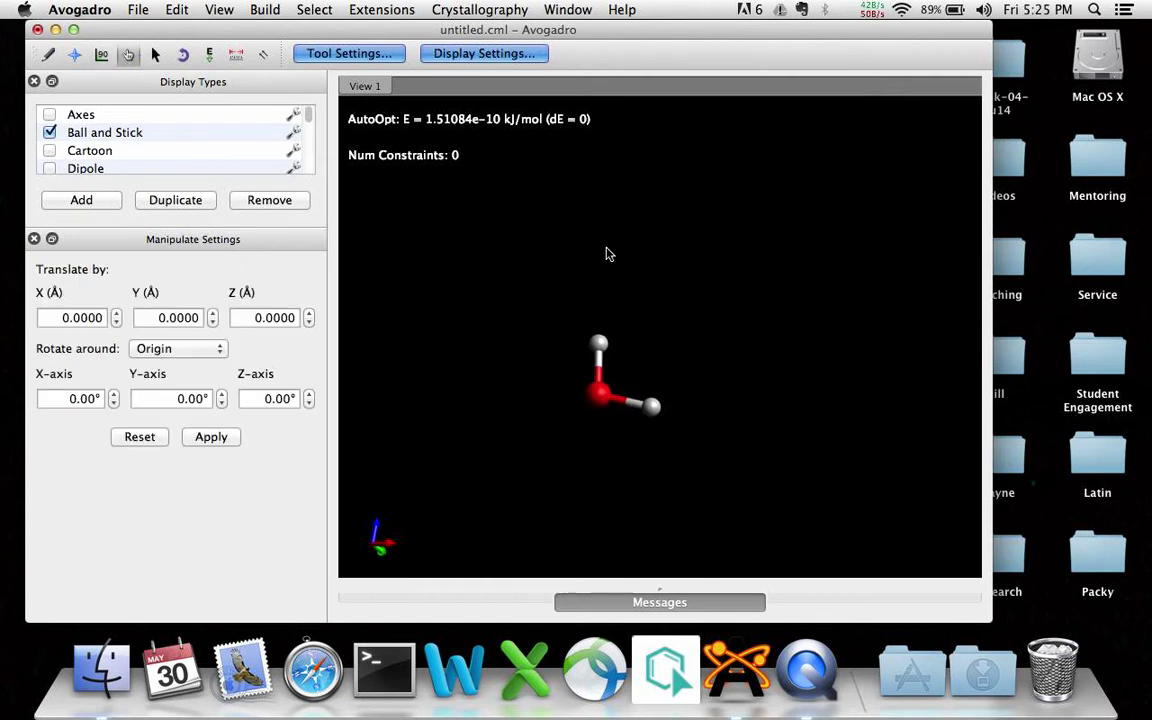
pyautogui.moveTo(540, 368); pyautogui.dragTo(651, 423)
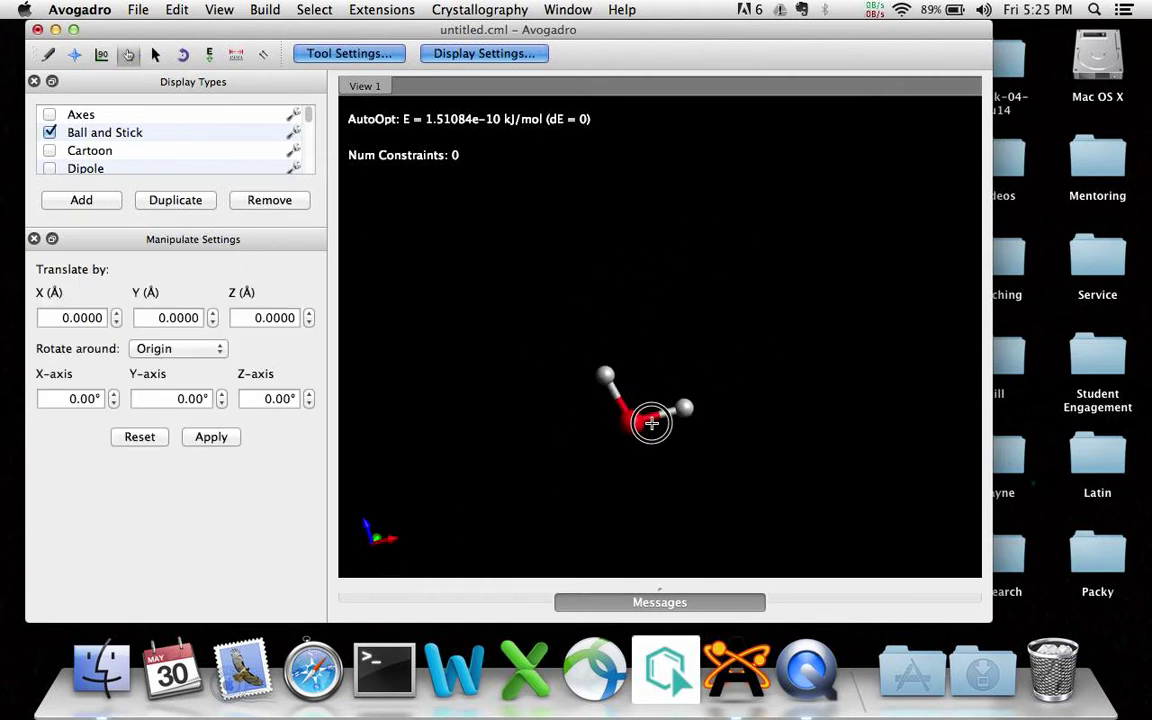
pyautogui.click(208, 55)
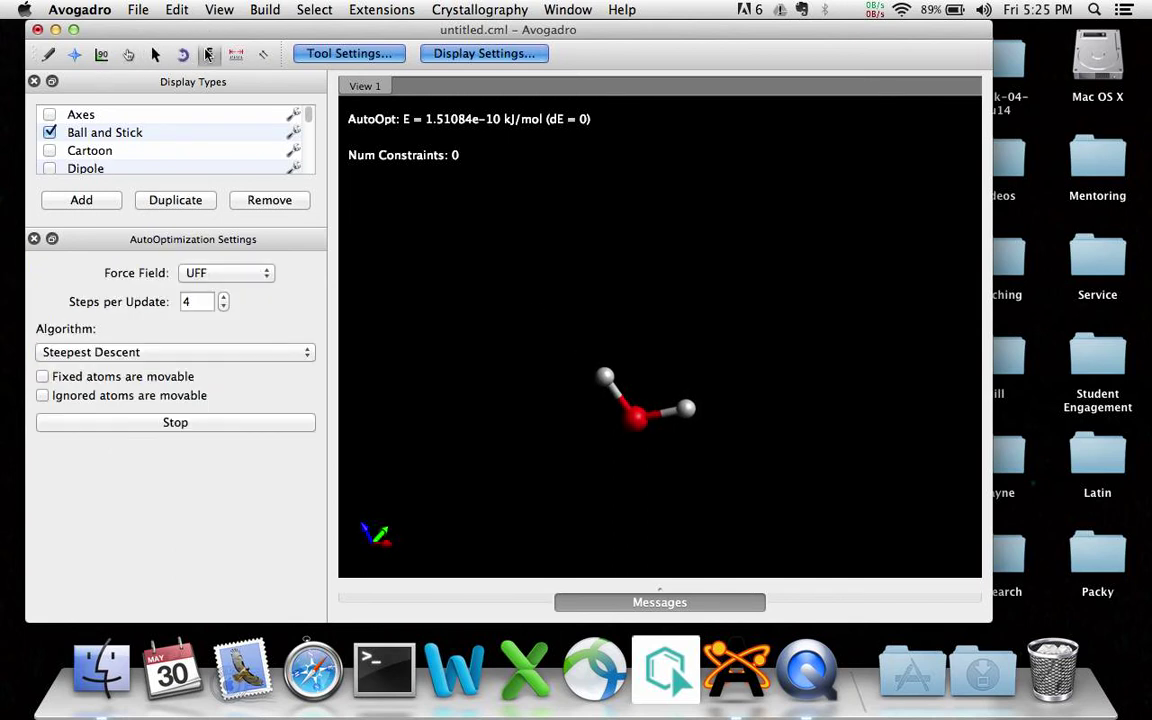
pyautogui.click(192, 421)
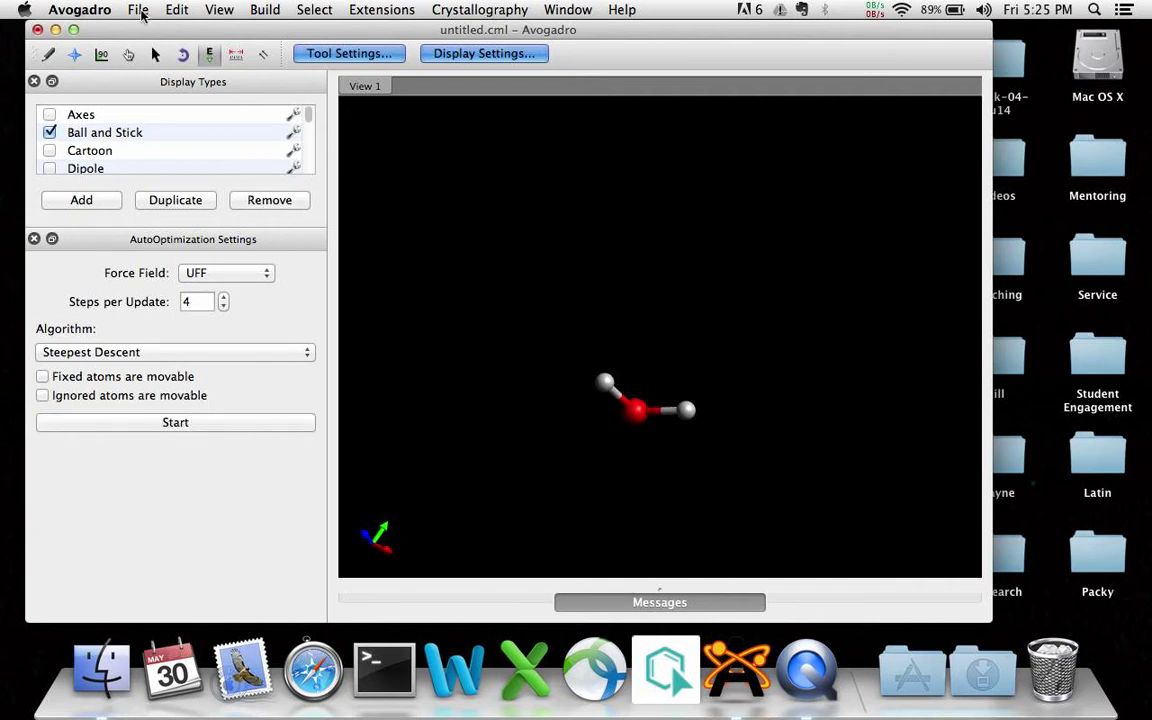
# Step: Read the UFF water's H–O–H angle of 104.5100° in Angle Properties, then close it
pyautogui.click(217, 12)
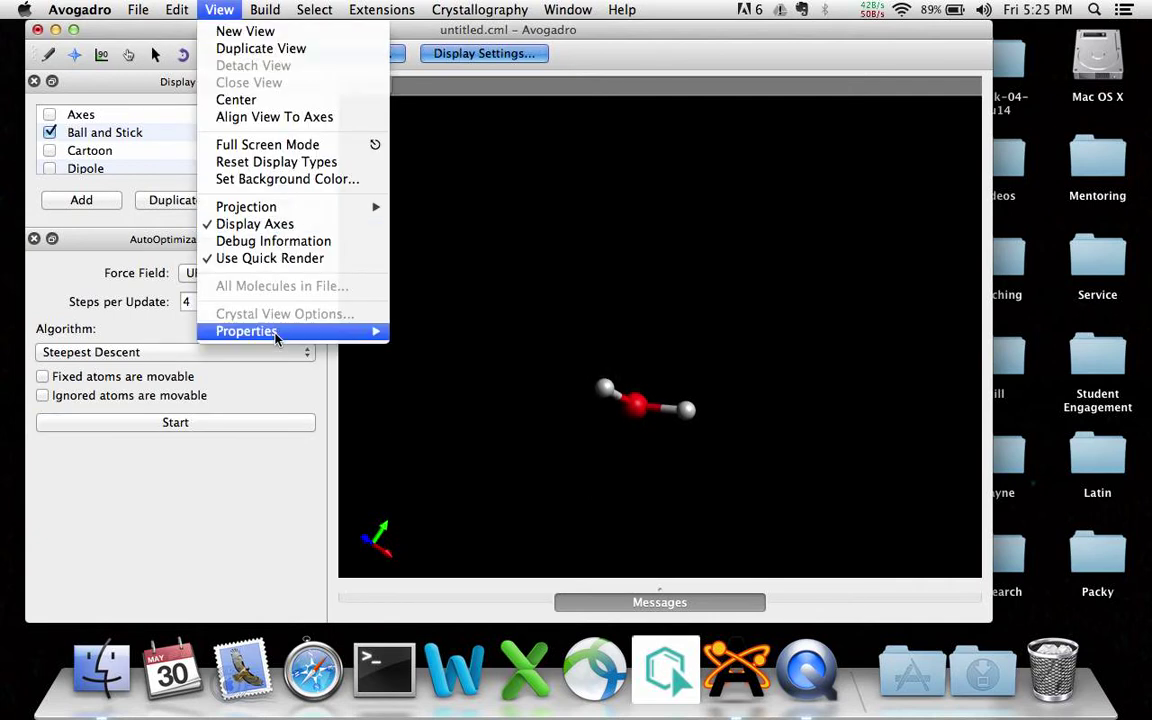
pyautogui.moveTo(278, 331)
pyautogui.click(452, 383)
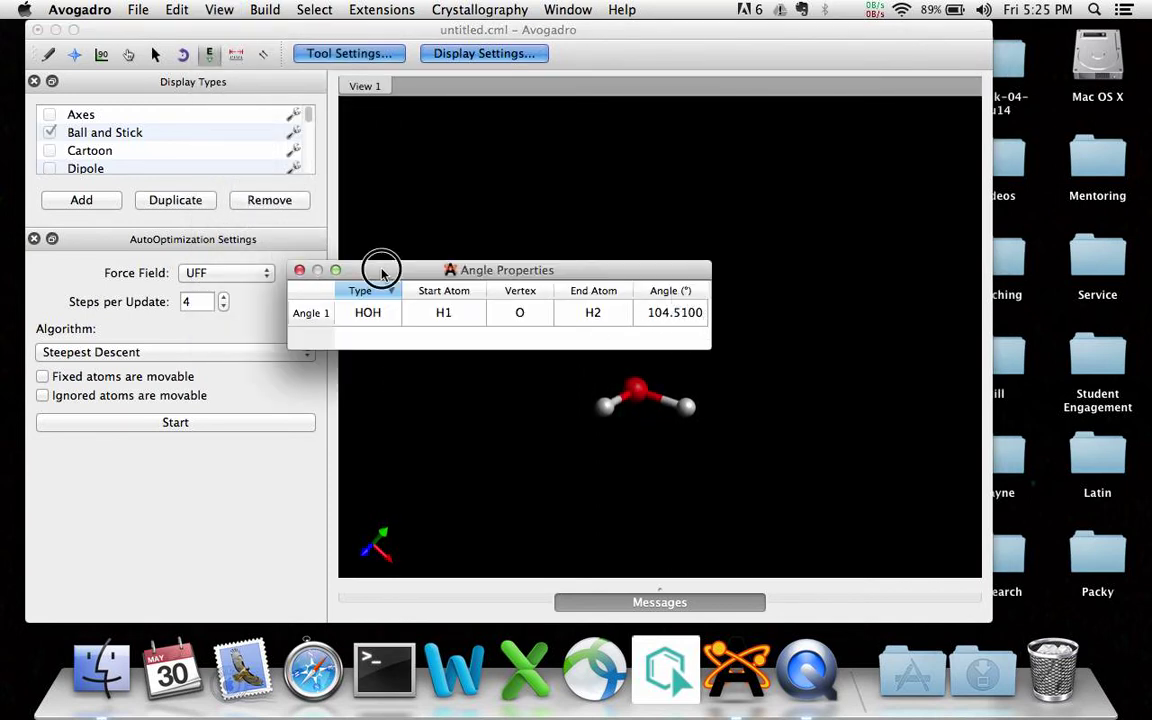
pyautogui.moveTo(378, 270); pyautogui.dragTo(381, 208)
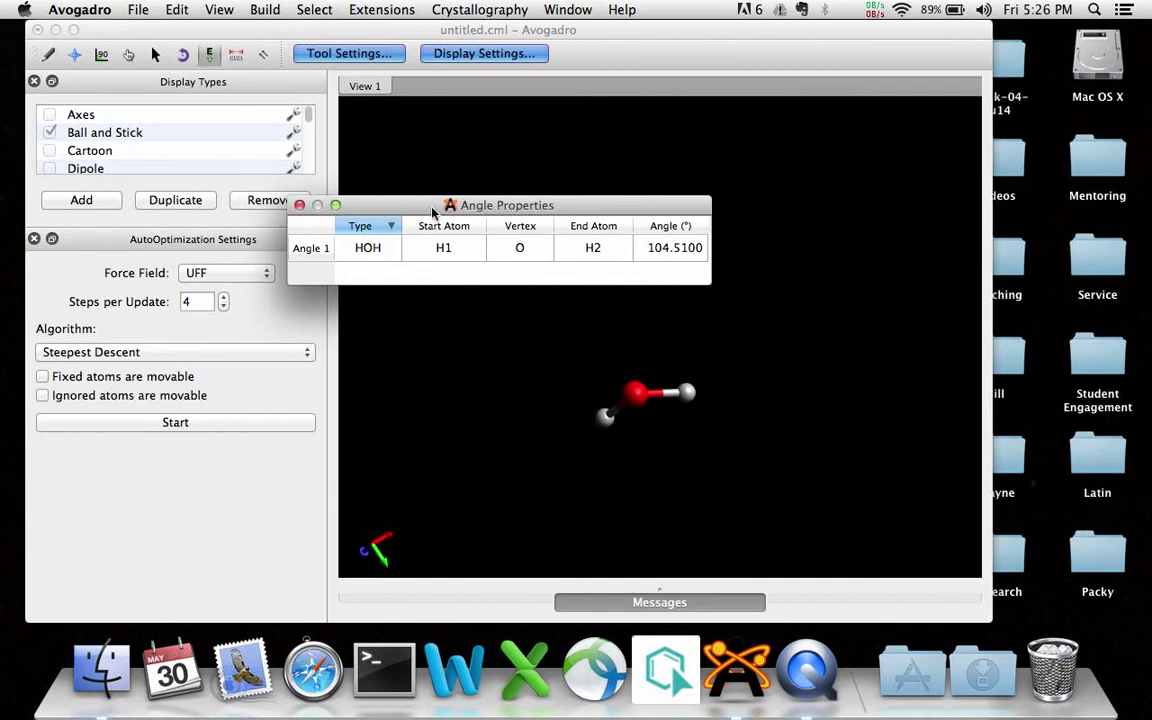
pyautogui.click(299, 205)
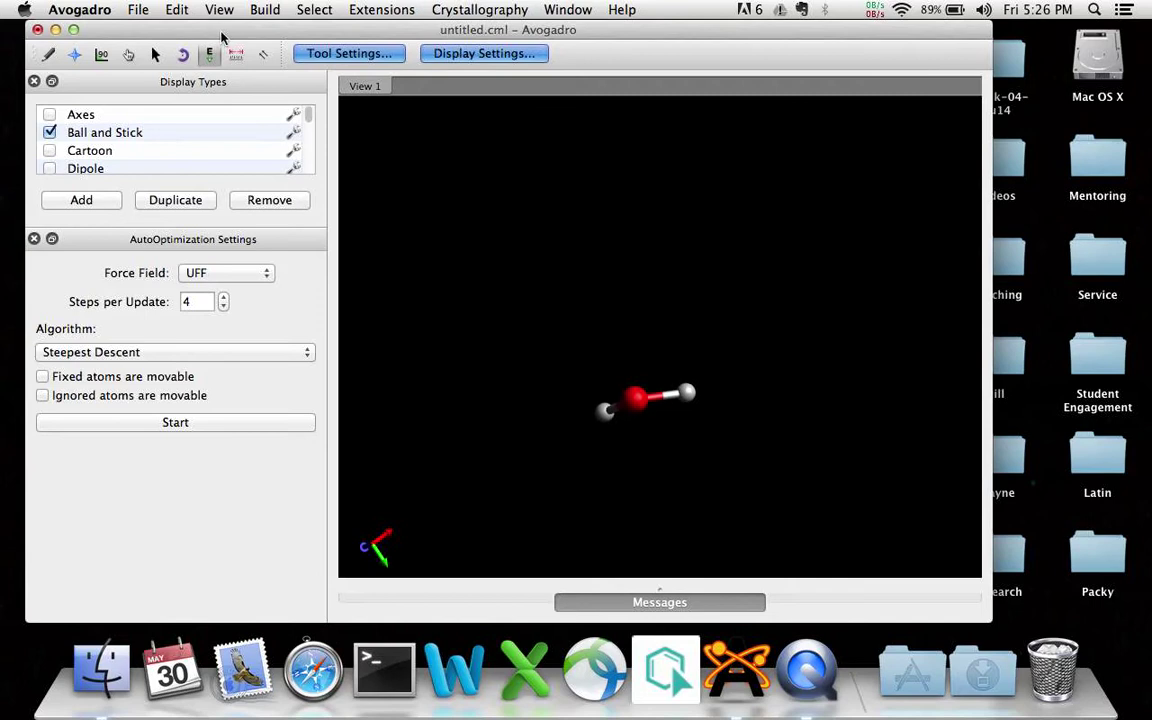
# Step: Draw with Carbon (6): turn the right hydrogen into carbon and bond a second carbon to the oxygen
pyautogui.click(45, 57)
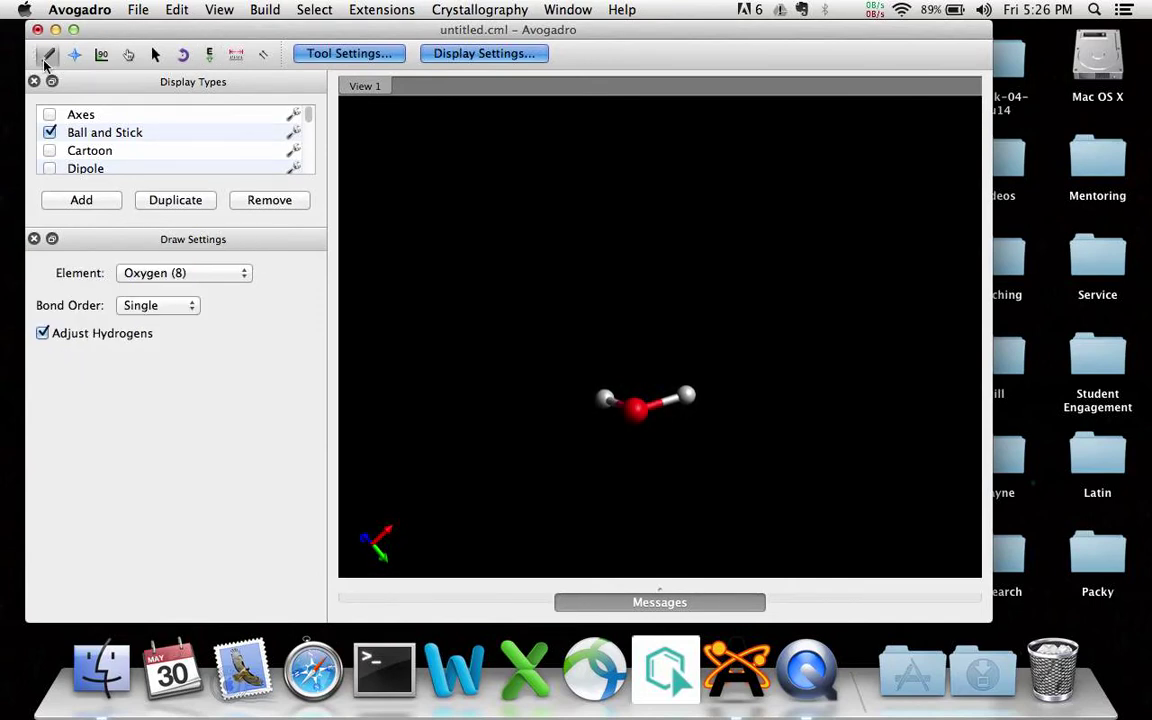
pyautogui.click(173, 272)
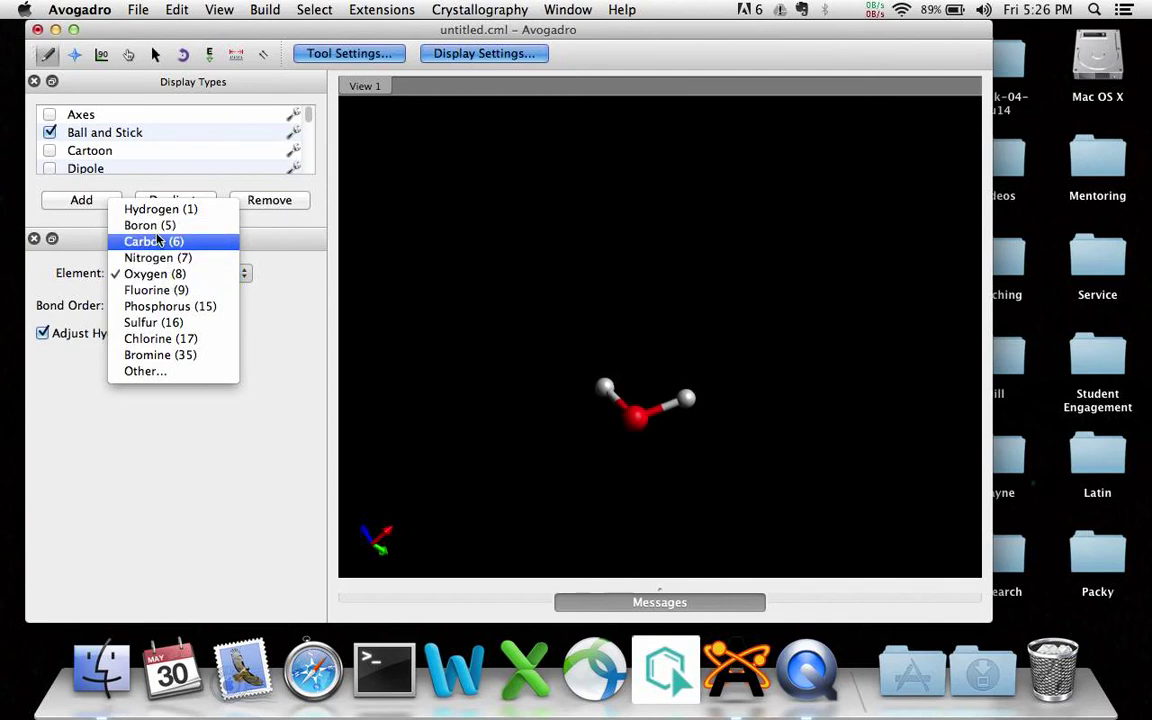
pyautogui.click(145, 241)
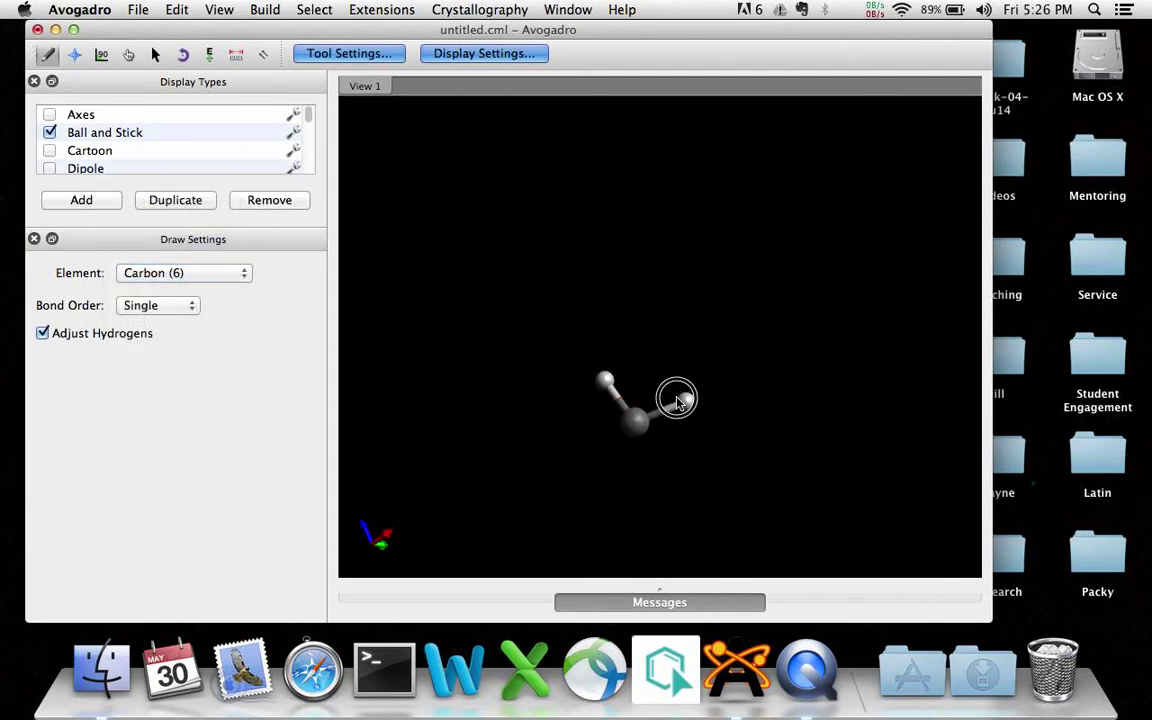
pyautogui.moveTo(685, 399); pyautogui.dragTo(743, 384)
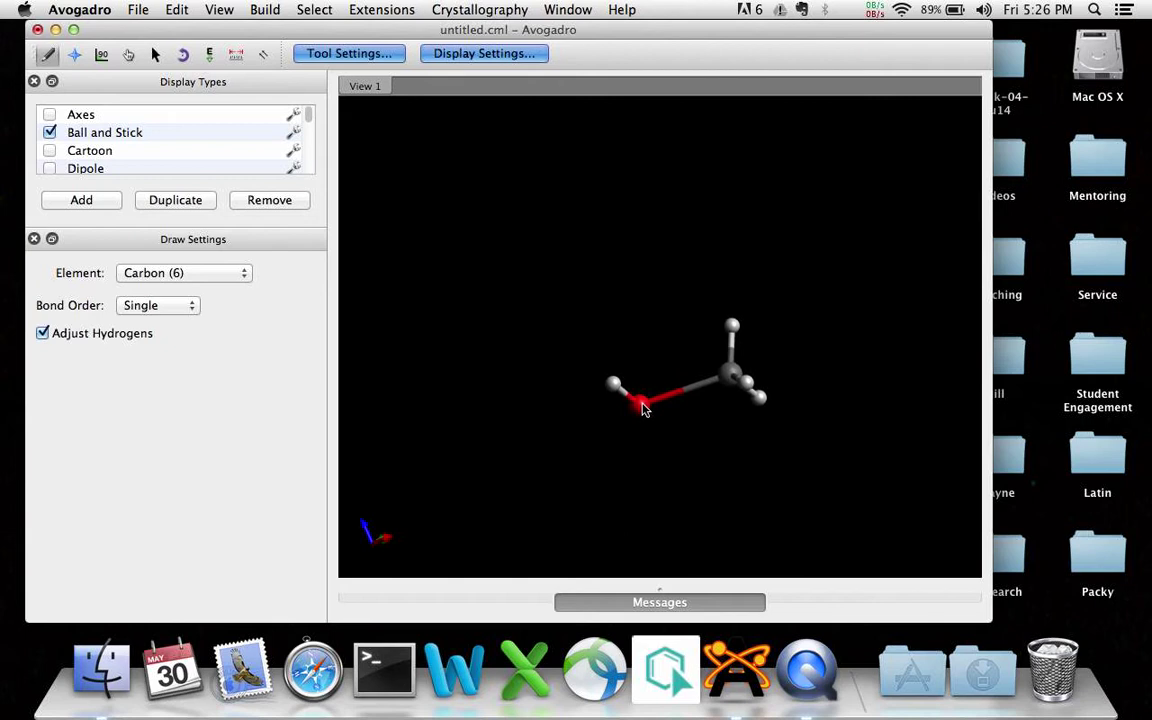
pyautogui.moveTo(643, 403); pyautogui.dragTo(570, 422)
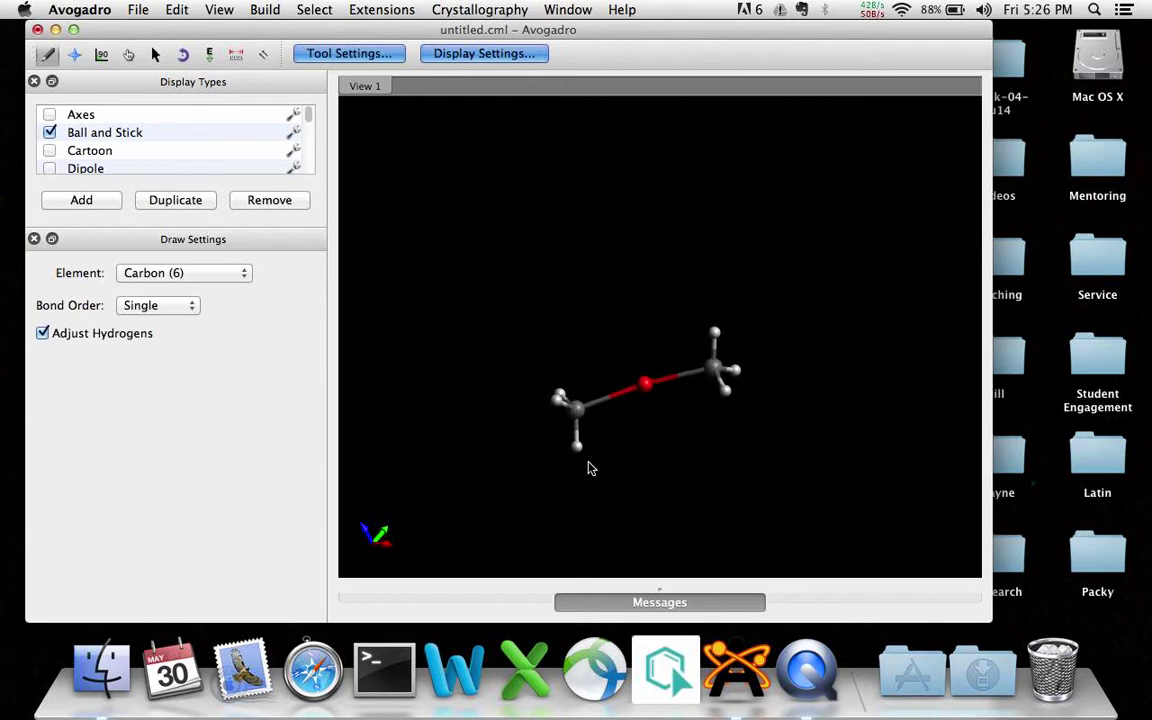
# Step: Rotate the dimethyl ether freely and center it in the view
pyautogui.click(128, 54)
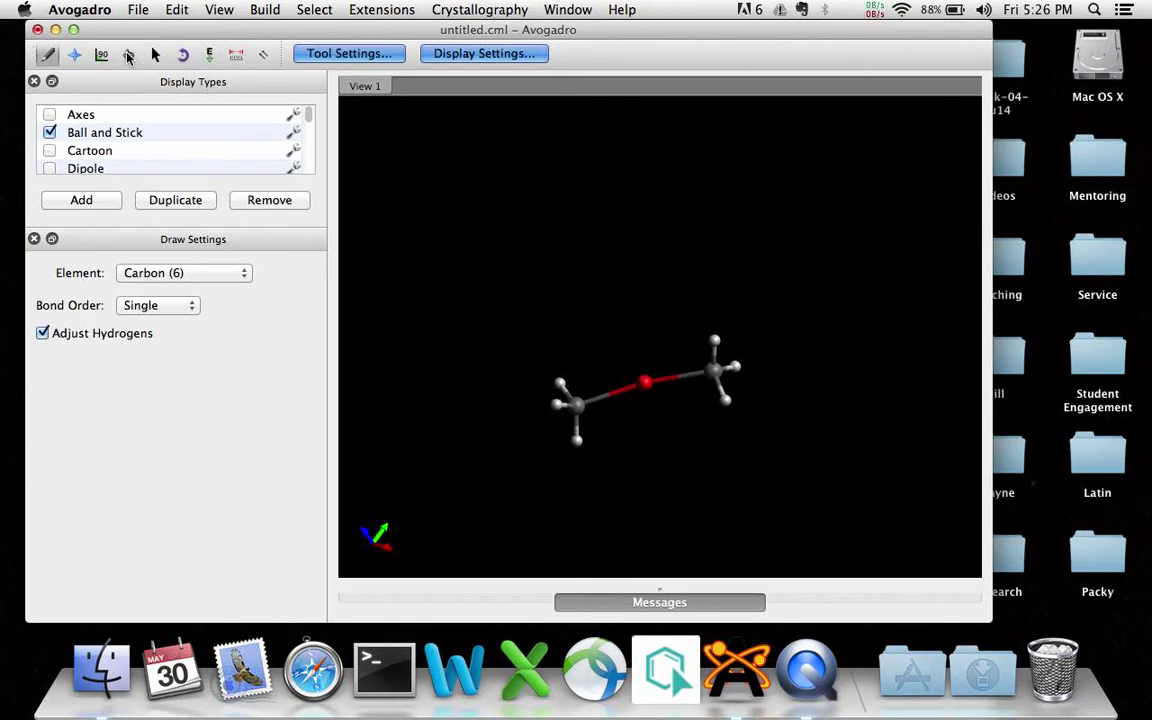
pyautogui.moveTo(508, 252); pyautogui.dragTo(645, 362, button='right')
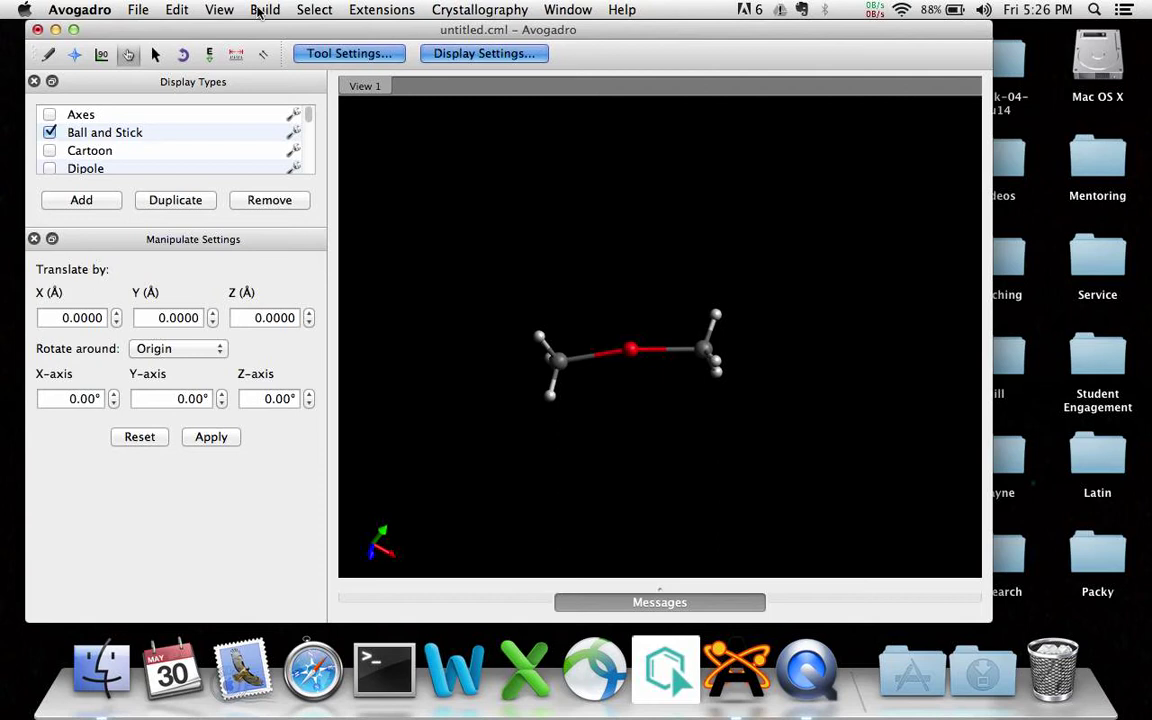
pyautogui.click(220, 10)
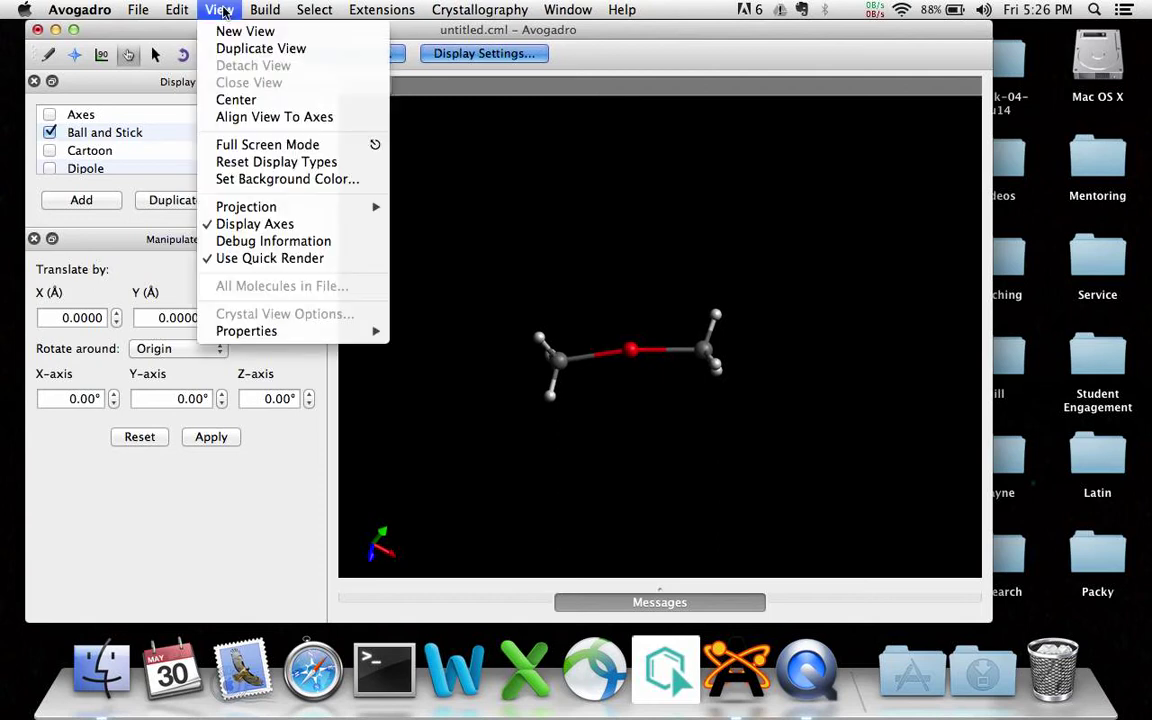
pyautogui.click(245, 99)
pyautogui.moveTo(597, 470); pyautogui.dragTo(676, 453, button='right')
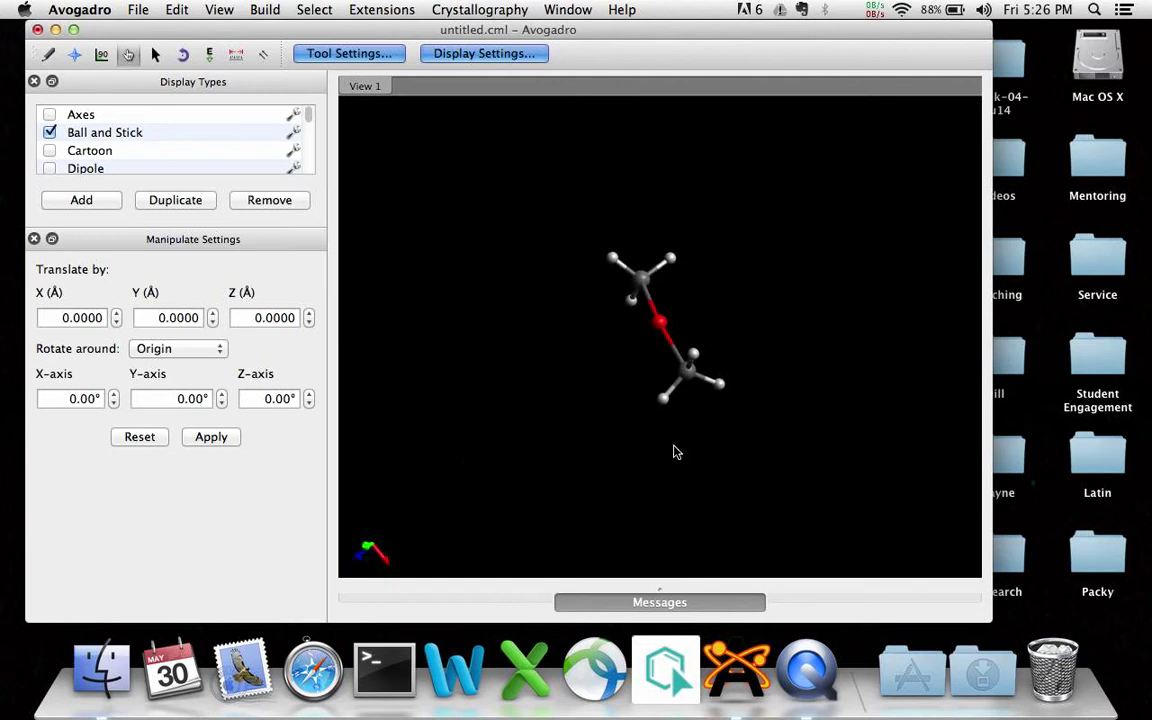
# Step: Turn the molecule until it lies roughly horizontal
pyautogui.click(209, 54)
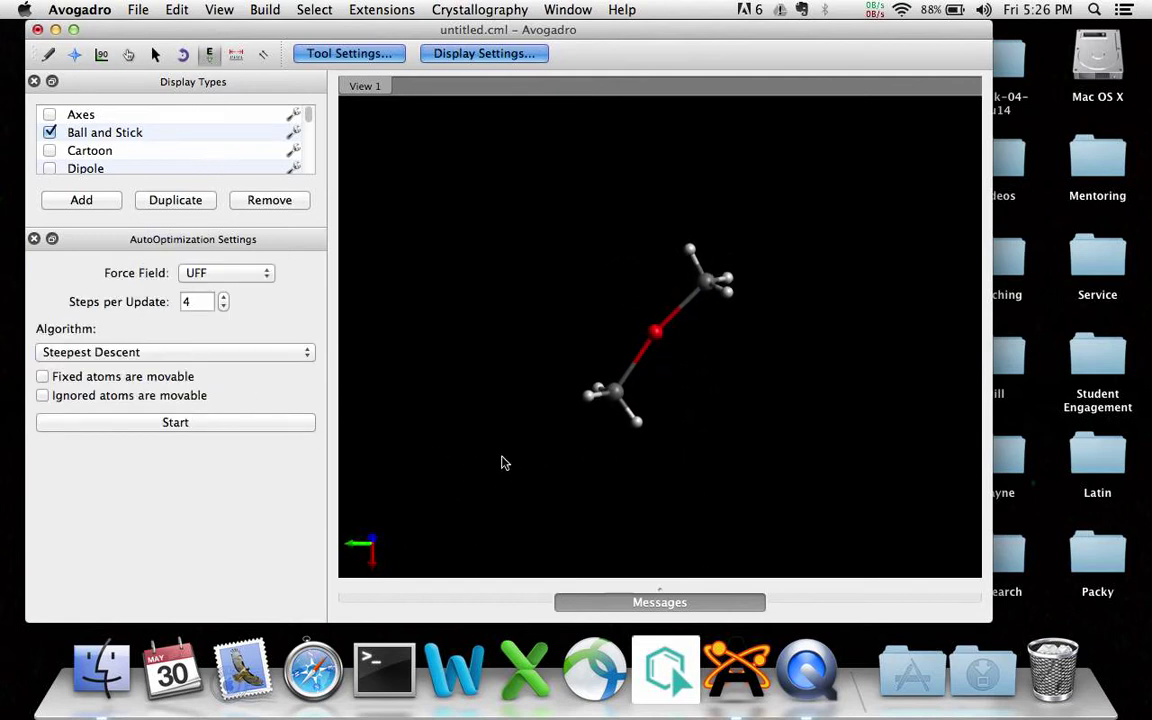
pyautogui.moveTo(451, 401); pyautogui.dragTo(416, 247, button='right')
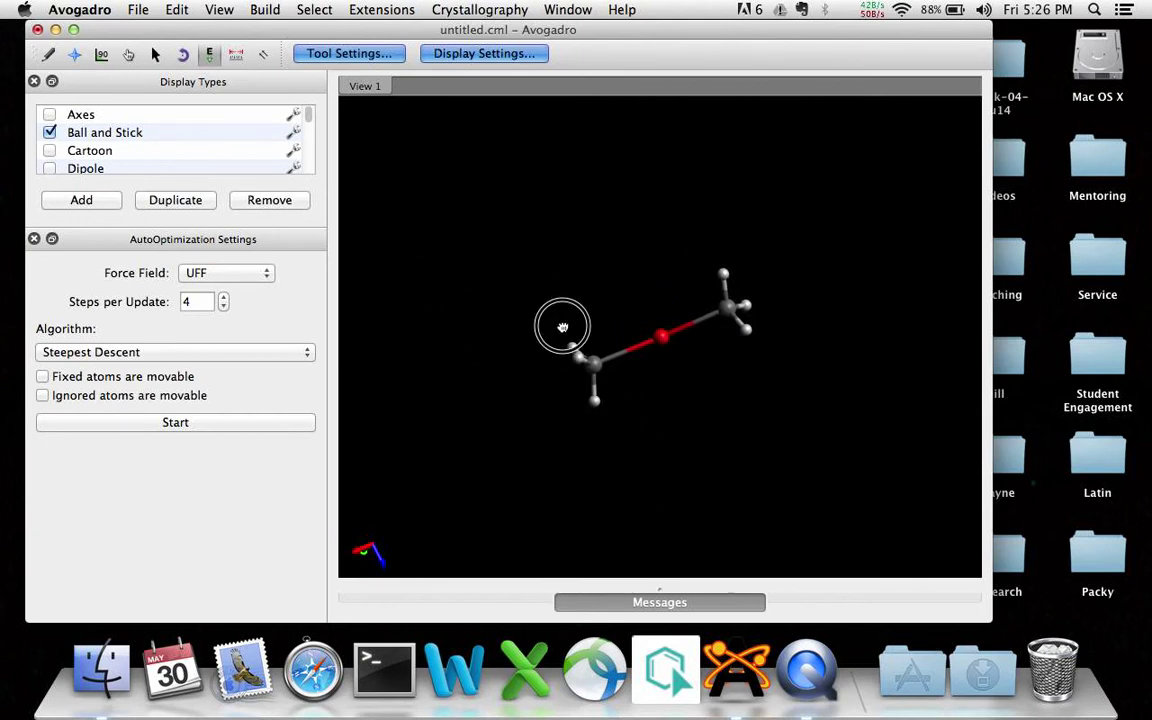
pyautogui.moveTo(562, 327); pyautogui.dragTo(541, 162)
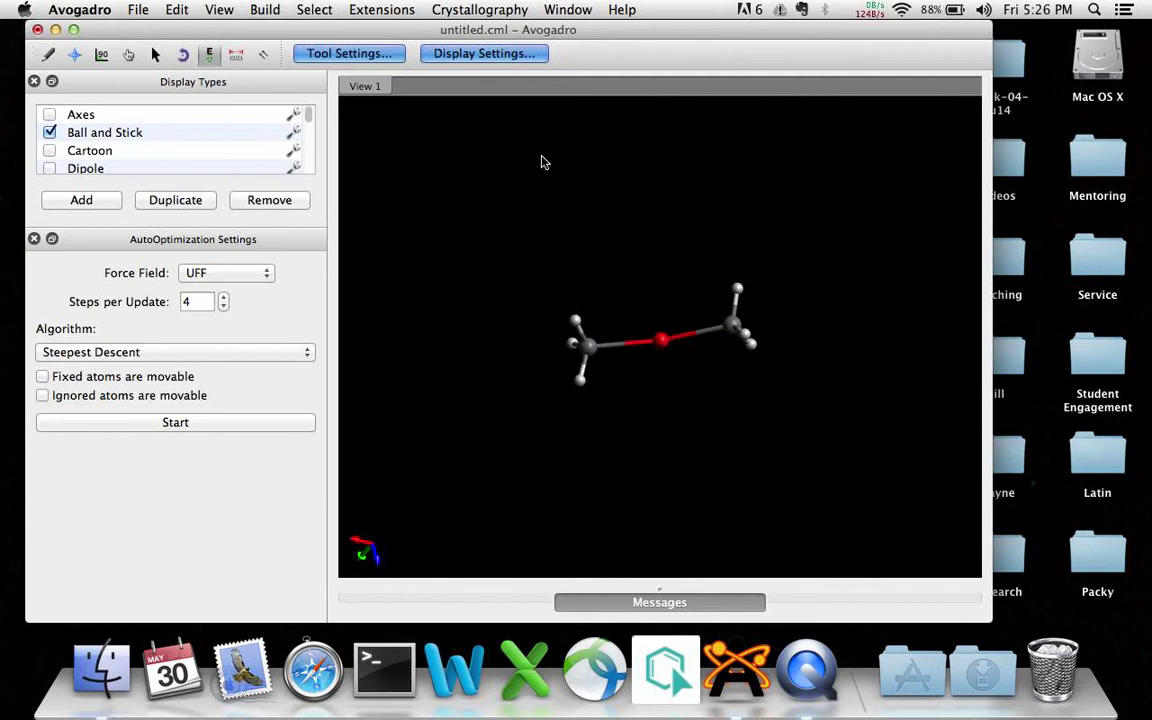
pyautogui.click(658, 437)
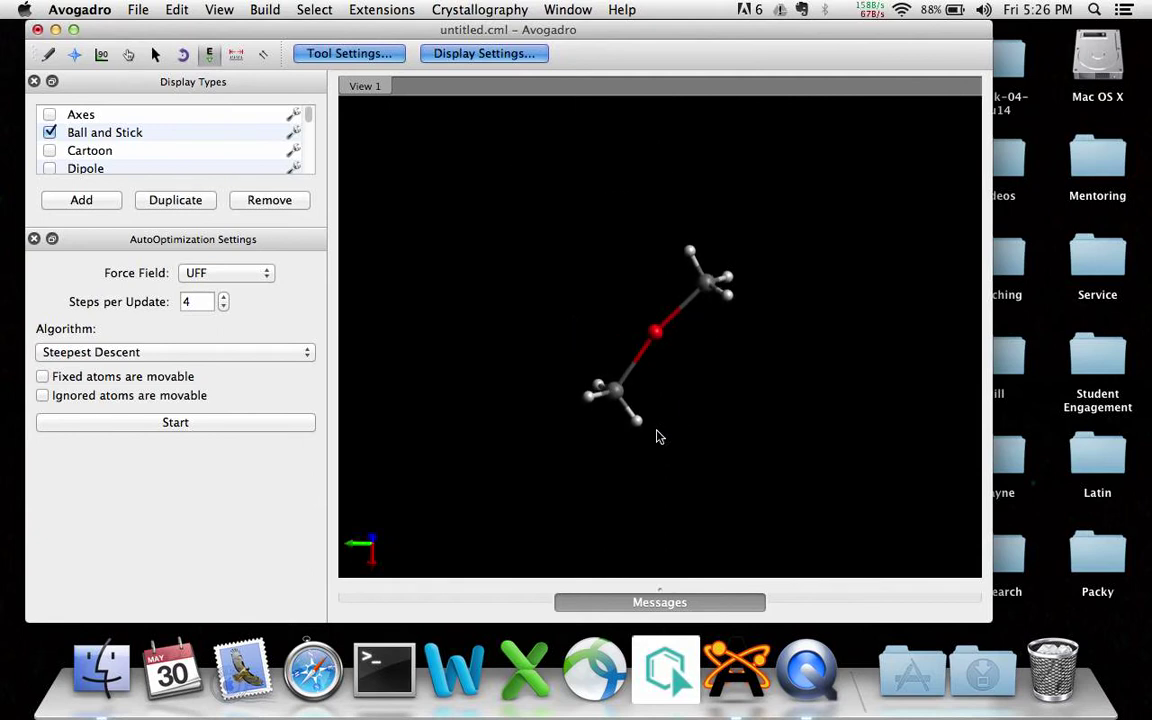
# Step: Auto-rotate the molecule with adjusted y speed and stop it at a side-on view
pyautogui.click(183, 56)
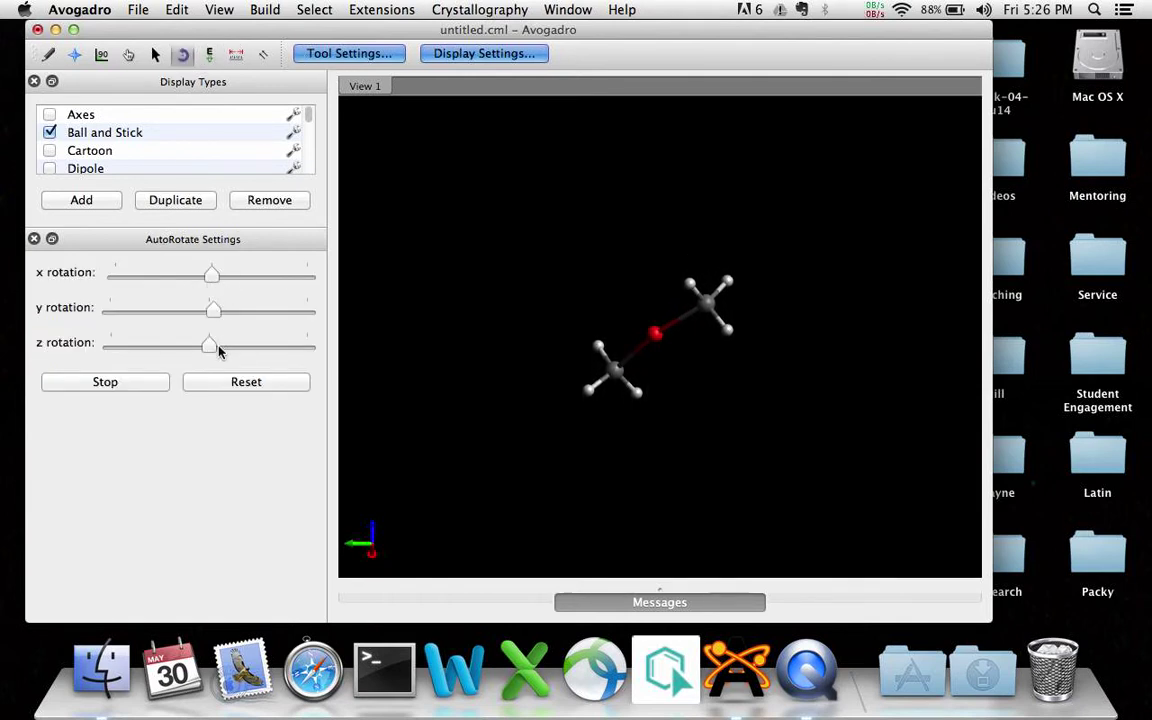
pyautogui.moveTo(213, 309); pyautogui.dragTo(210, 310)
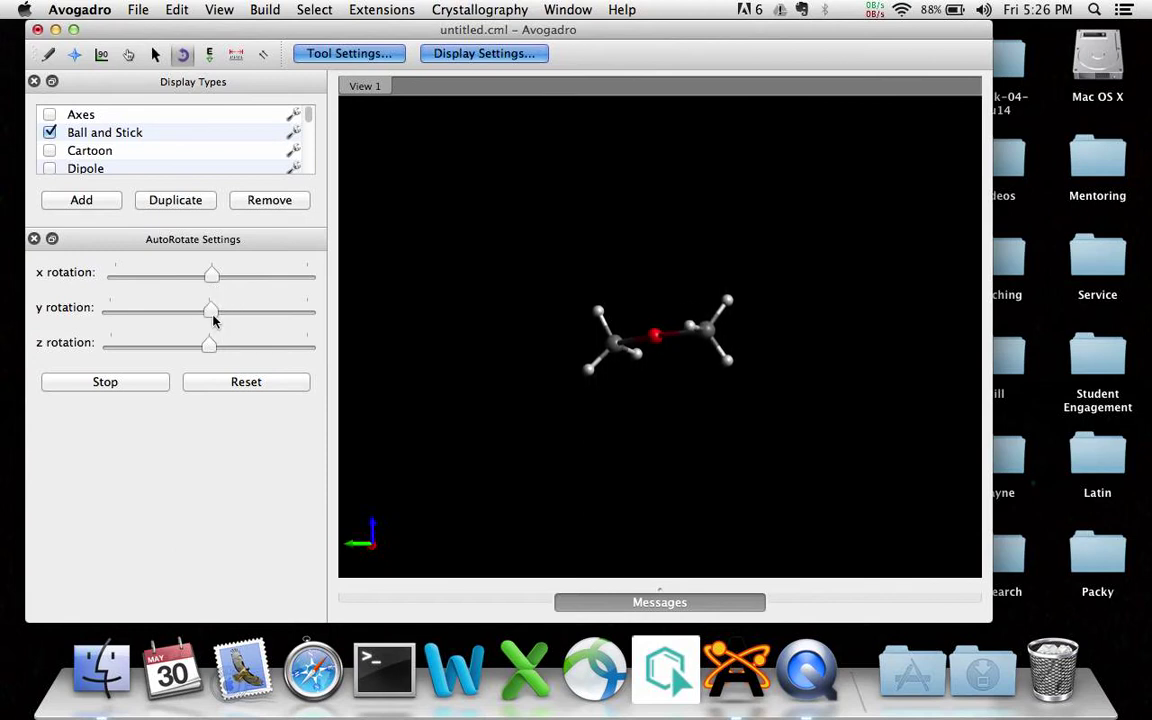
pyautogui.click(138, 387)
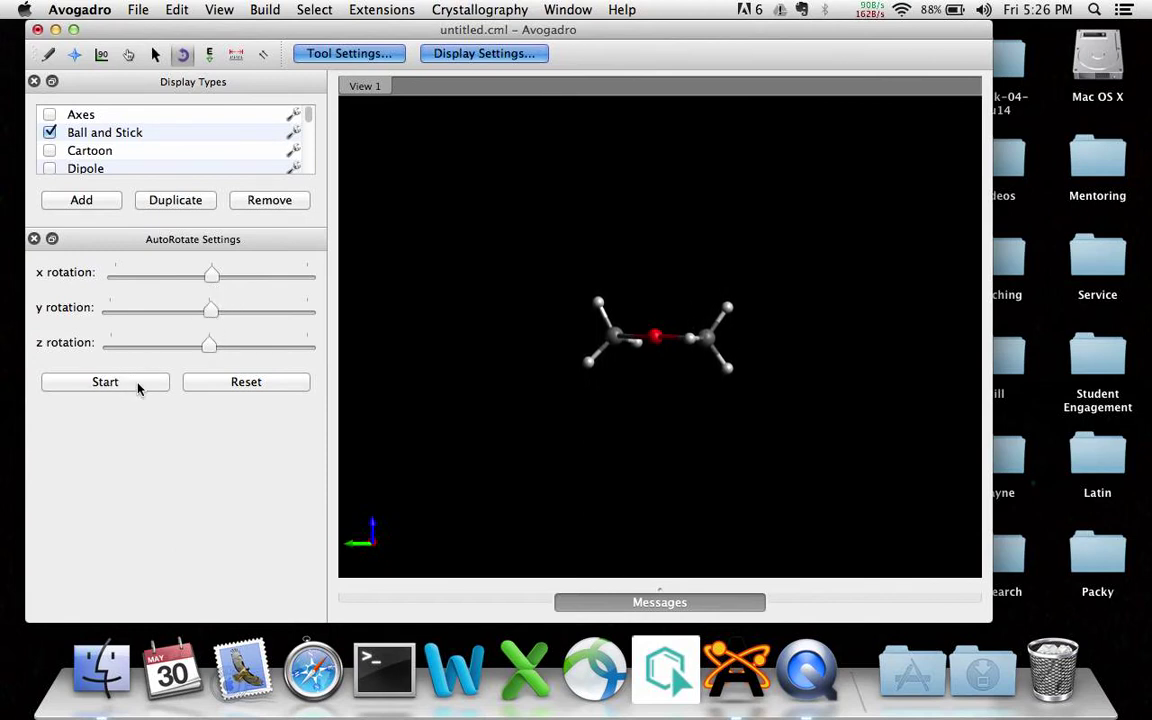
pyautogui.moveTo(571, 438)
pyautogui.mouseDown()
pyautogui.moveTo(725, 432)
pyautogui.moveTo(668, 393)
pyautogui.mouseUp()
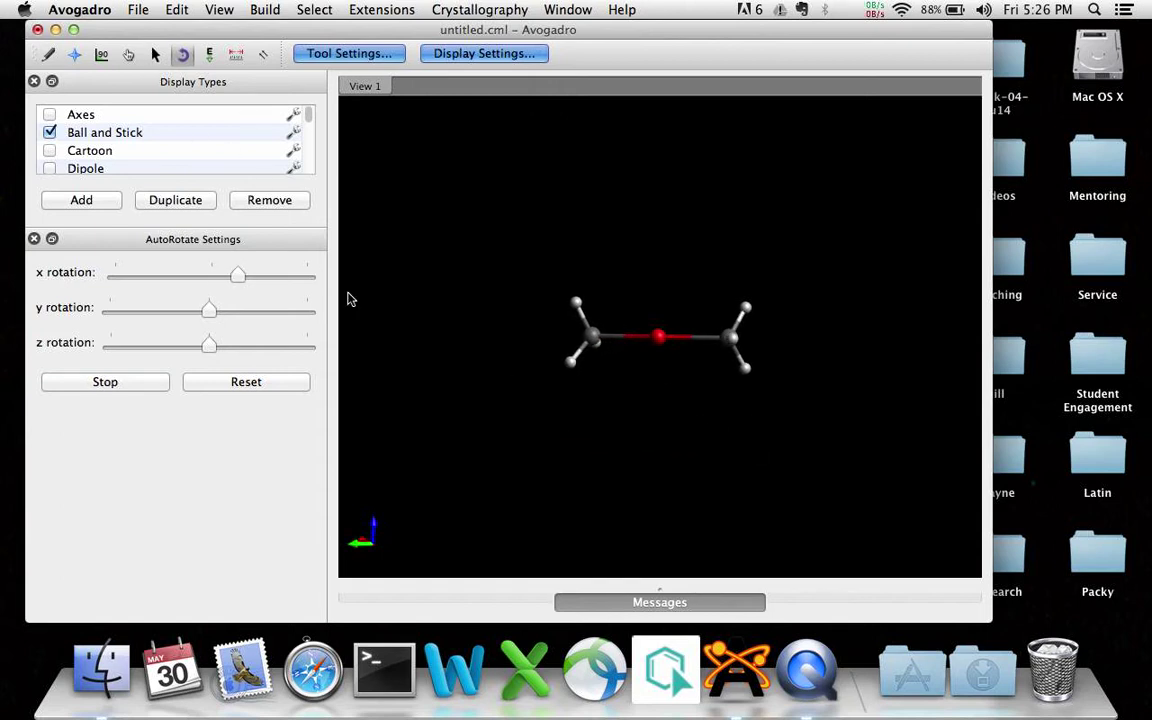
pyautogui.click(371, 333)
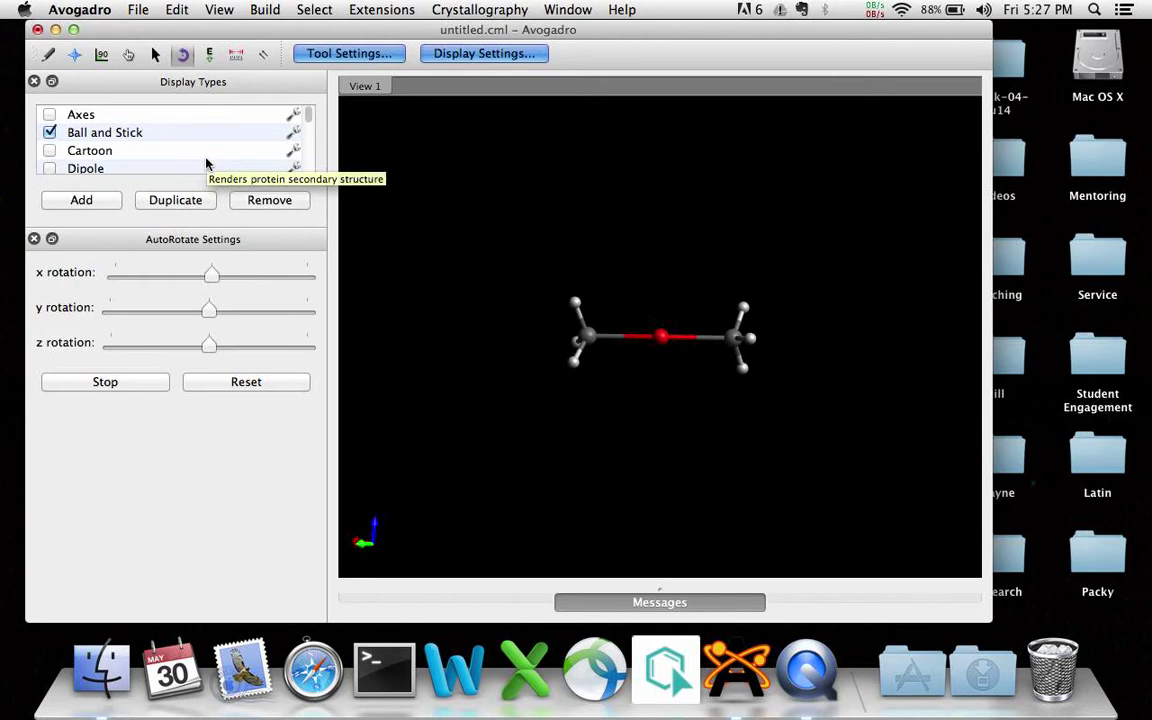
pyautogui.click(208, 55)
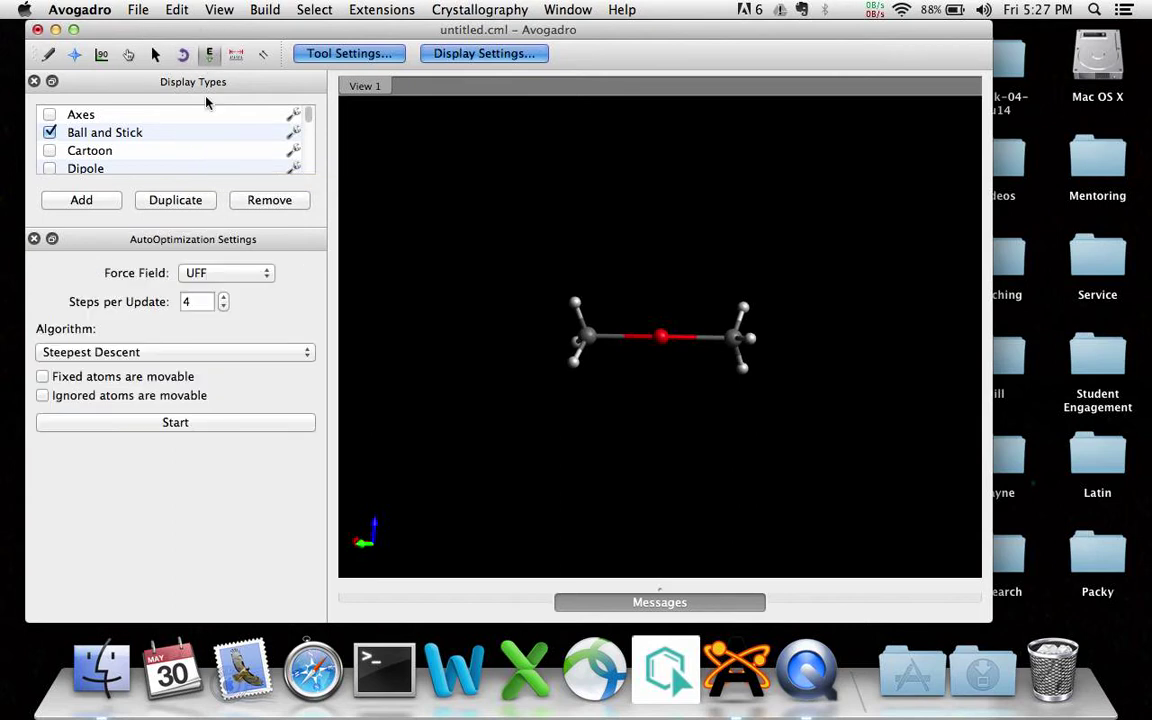
# Step: Optimize the dimethyl ether with UFF until the energy settles at 45.1677 kJ/mol
pyautogui.click(196, 423)
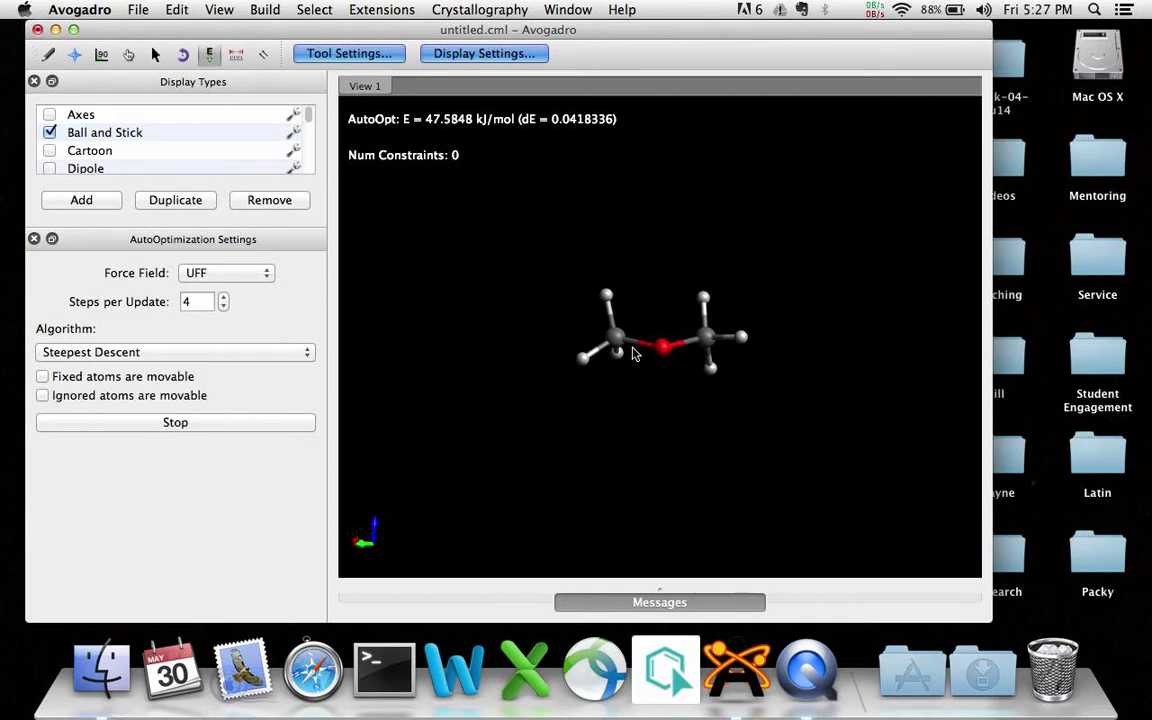
pyautogui.moveTo(648, 386); pyautogui.dragTo(715, 375)
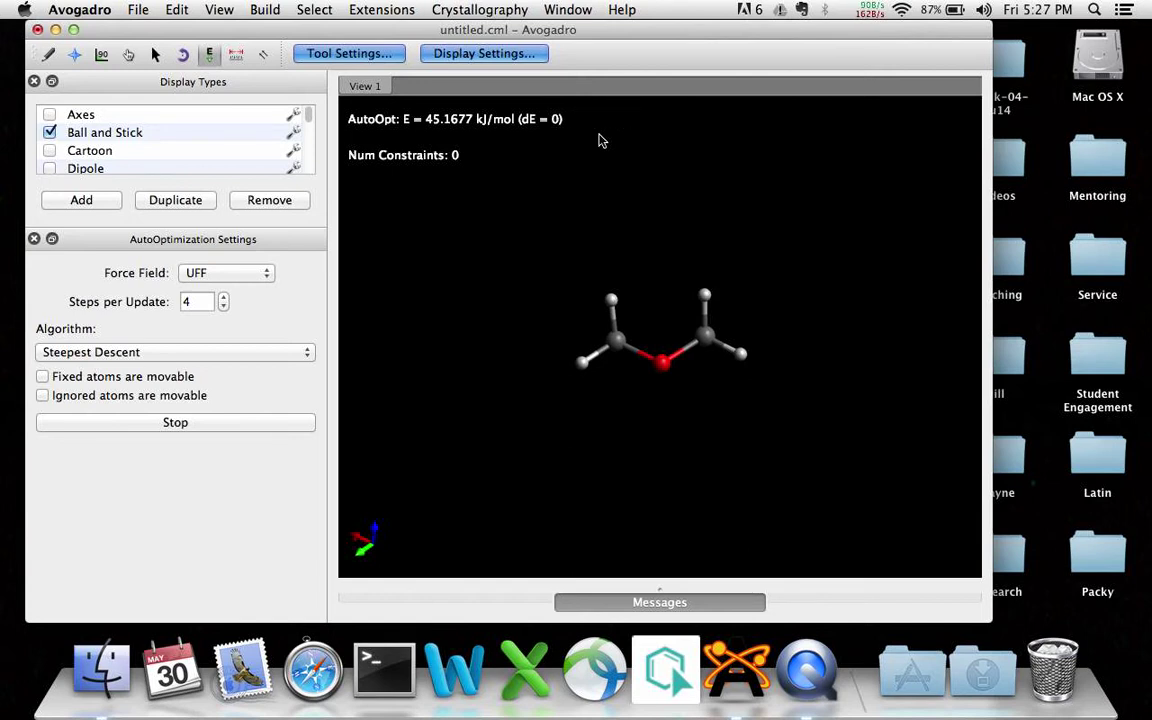
pyautogui.click(188, 423)
# Step: Read the C1–O–C2 angle of 109.0853° in Angle Properties, then close the table
pyautogui.click(220, 10)
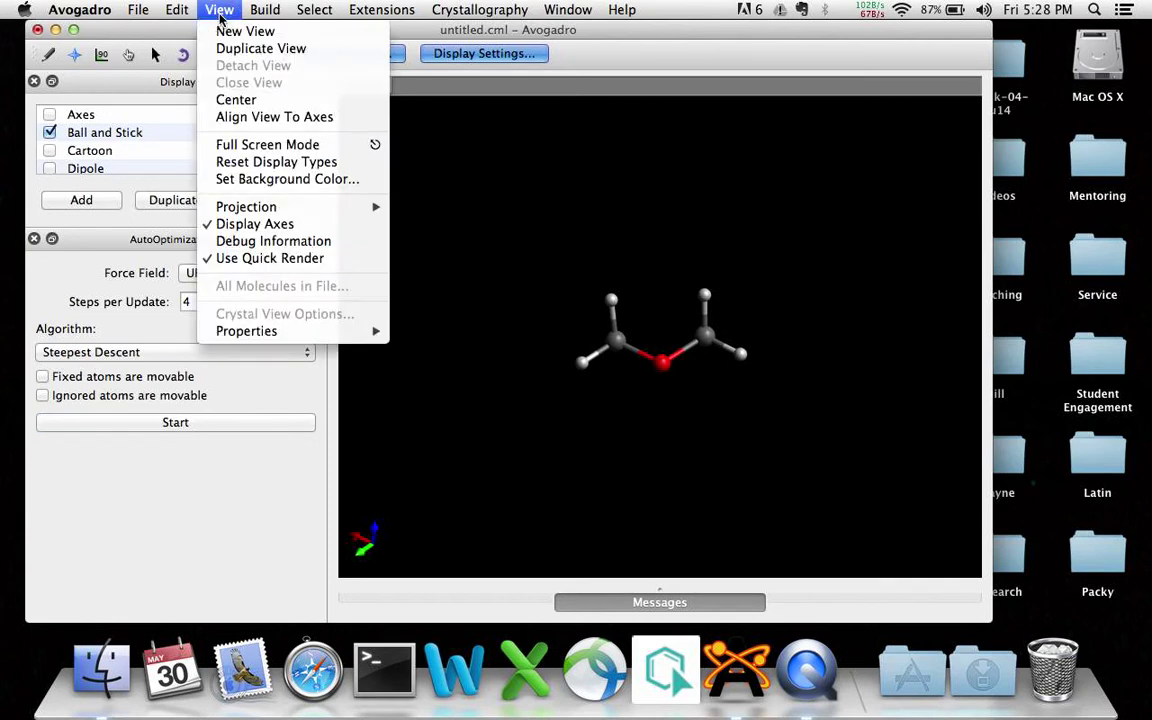
pyautogui.moveTo(272, 332)
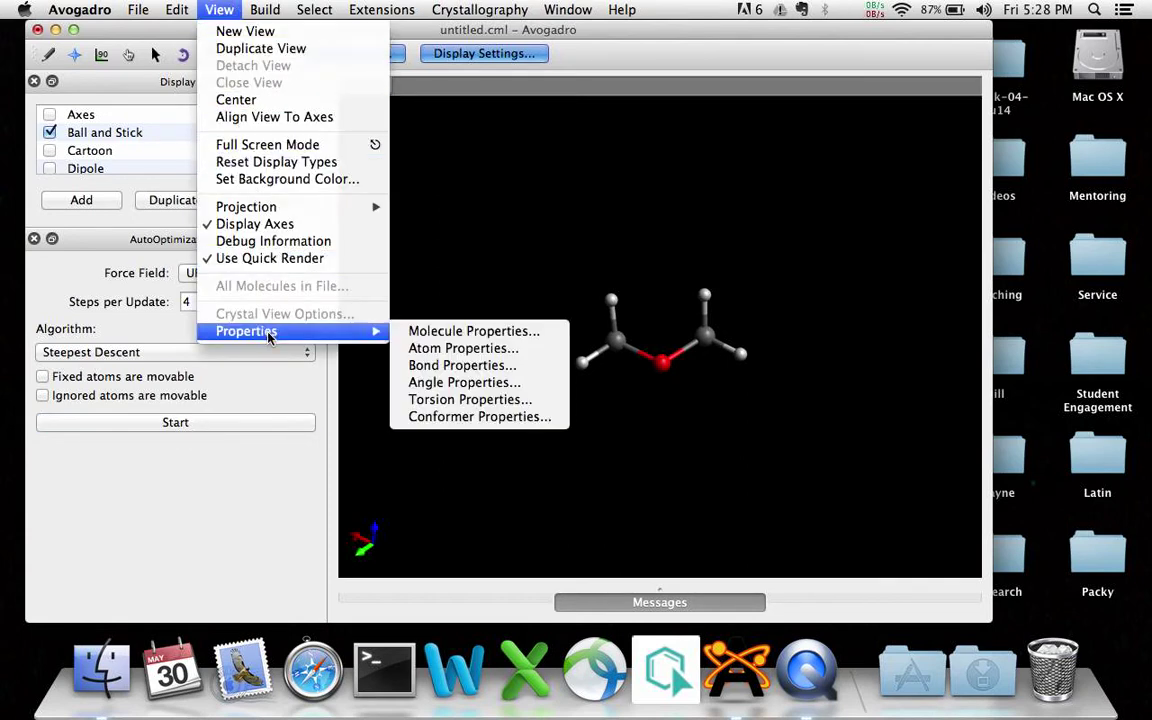
pyautogui.click(445, 382)
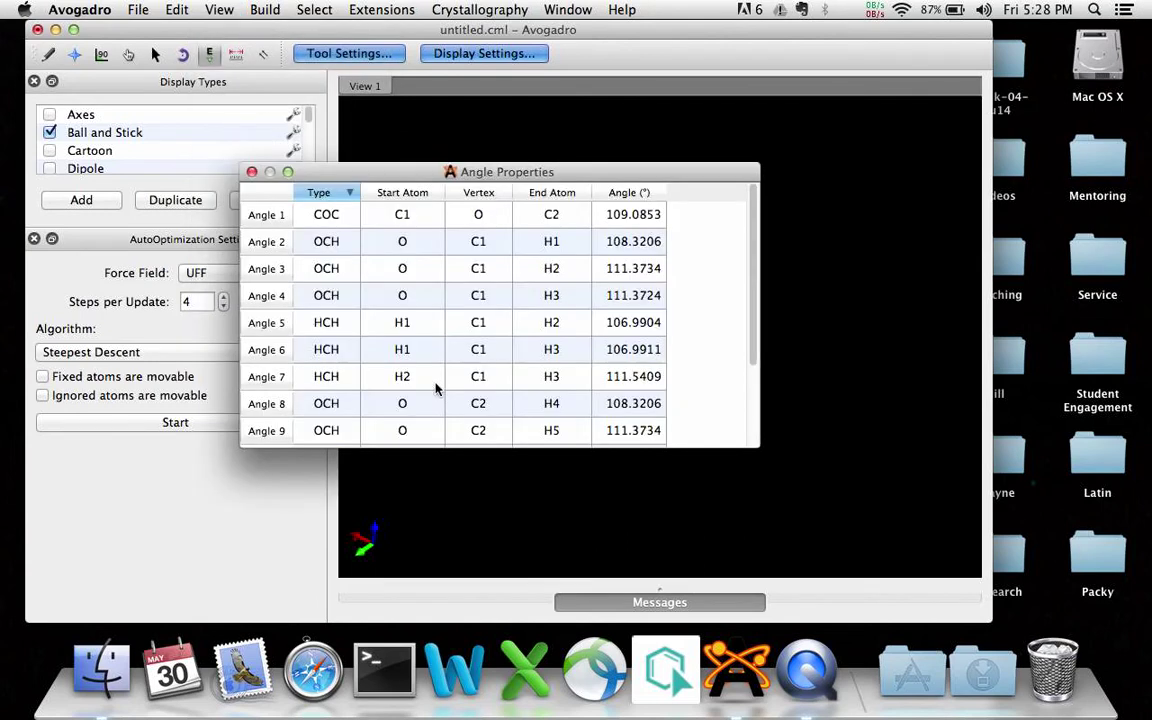
pyautogui.click(252, 173)
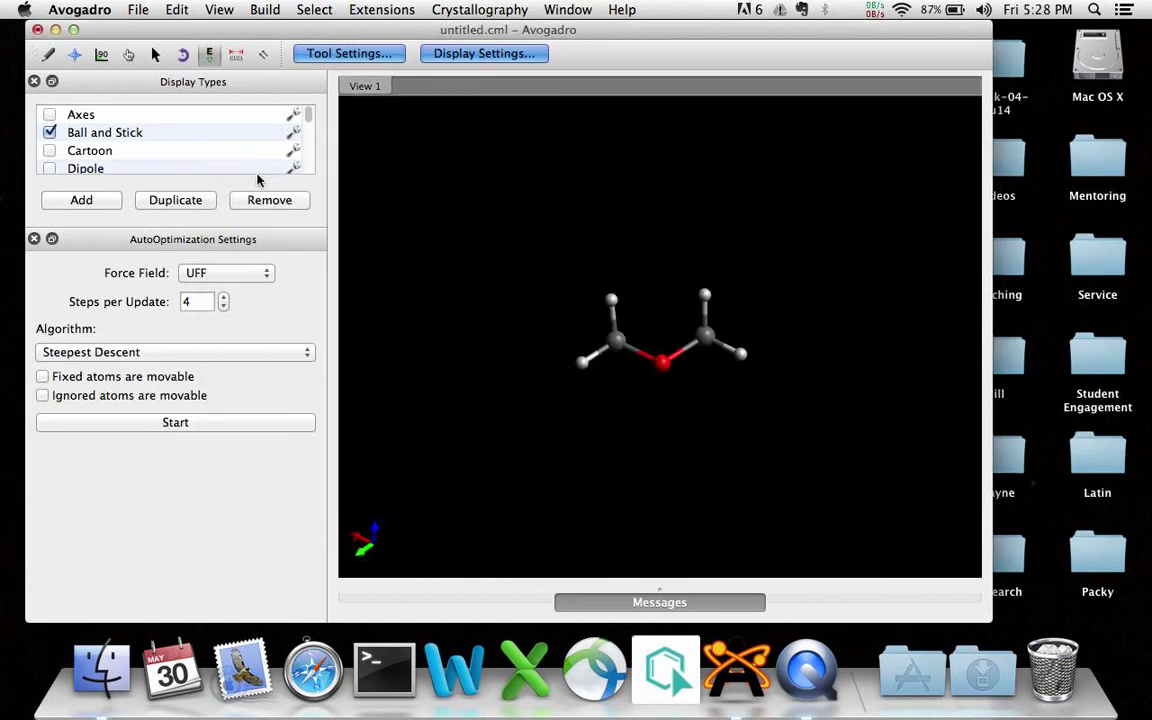
pyautogui.click(266, 277)
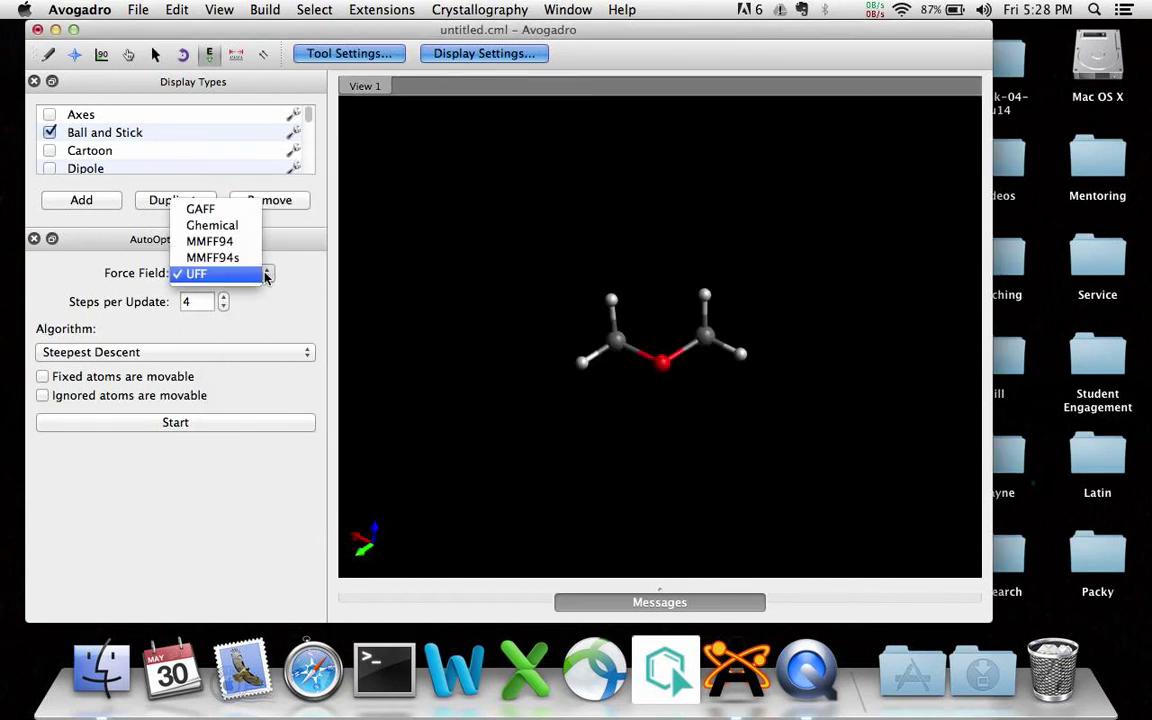
# Step: Re-optimize the molecule with MMFF94 until the energy settles at 25.4936 kJ/mol
pyautogui.click(213, 243)
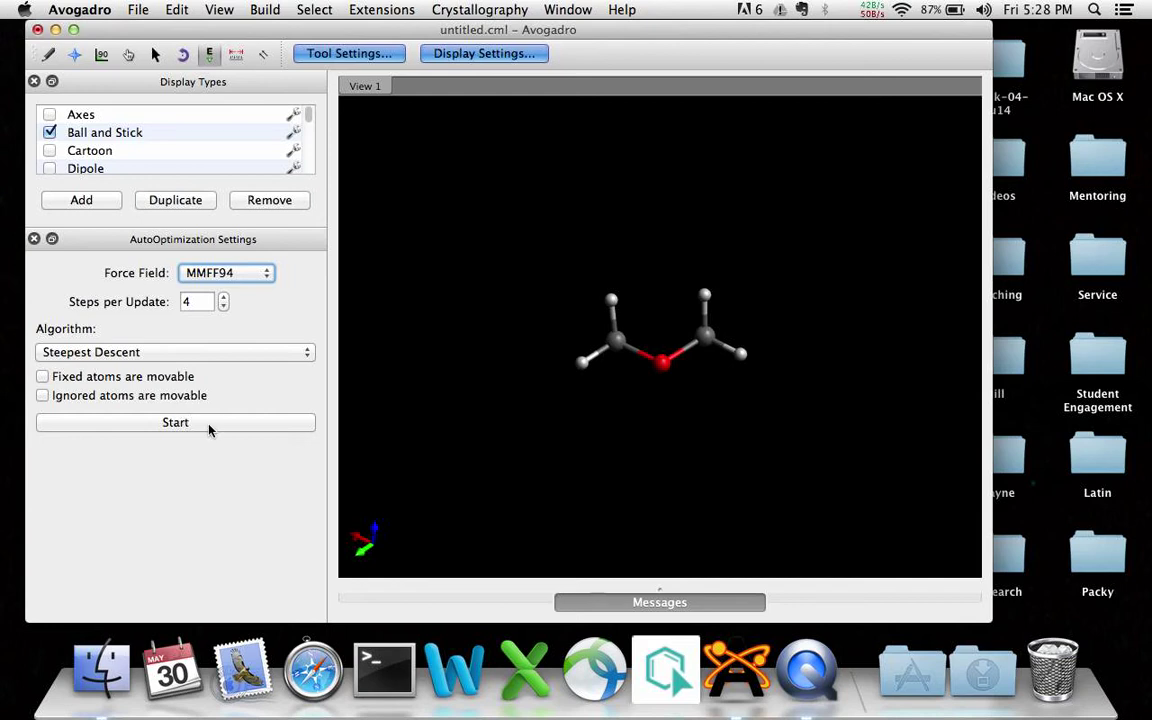
pyautogui.click(204, 423)
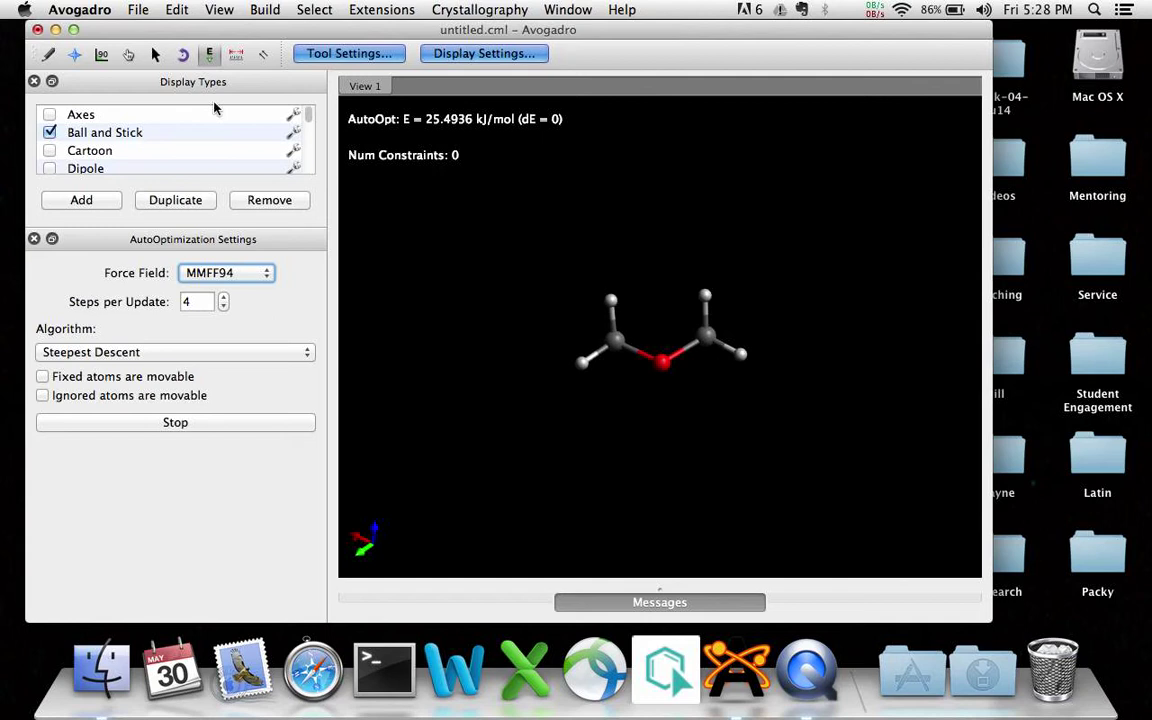
pyautogui.click(223, 428)
# Step: Read the C1–O–C2 angle of 111.5469° in Angle Properties, then close the table
pyautogui.click(220, 12)
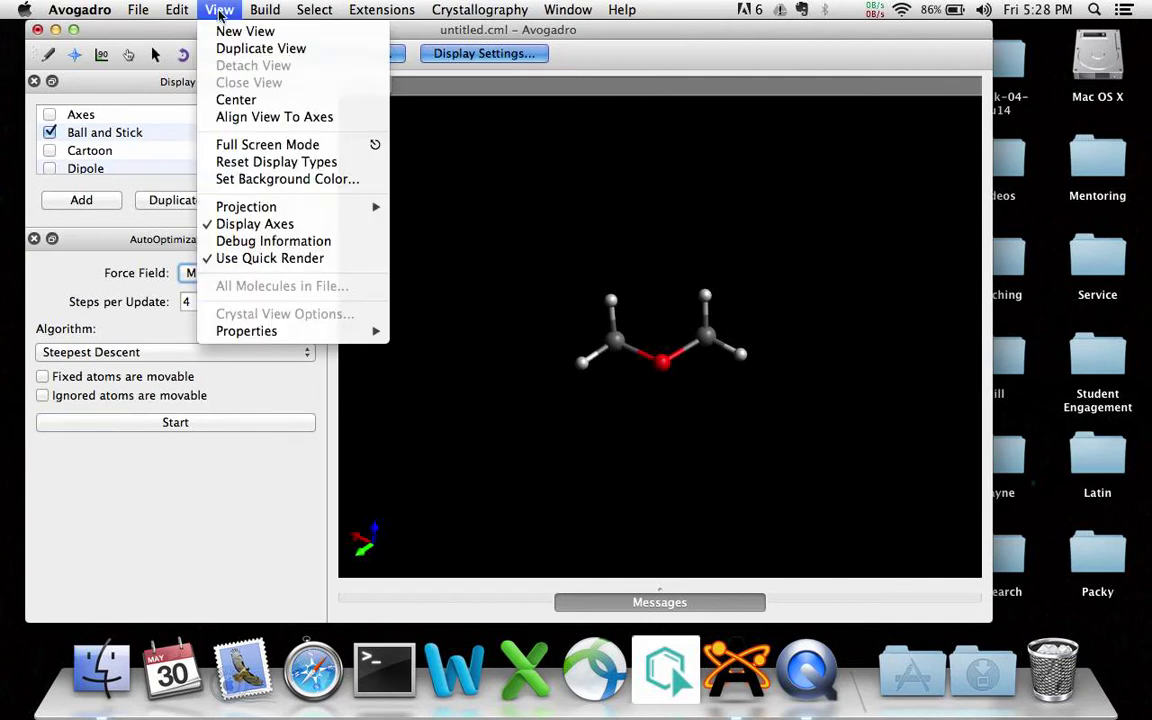
pyautogui.moveTo(290, 331)
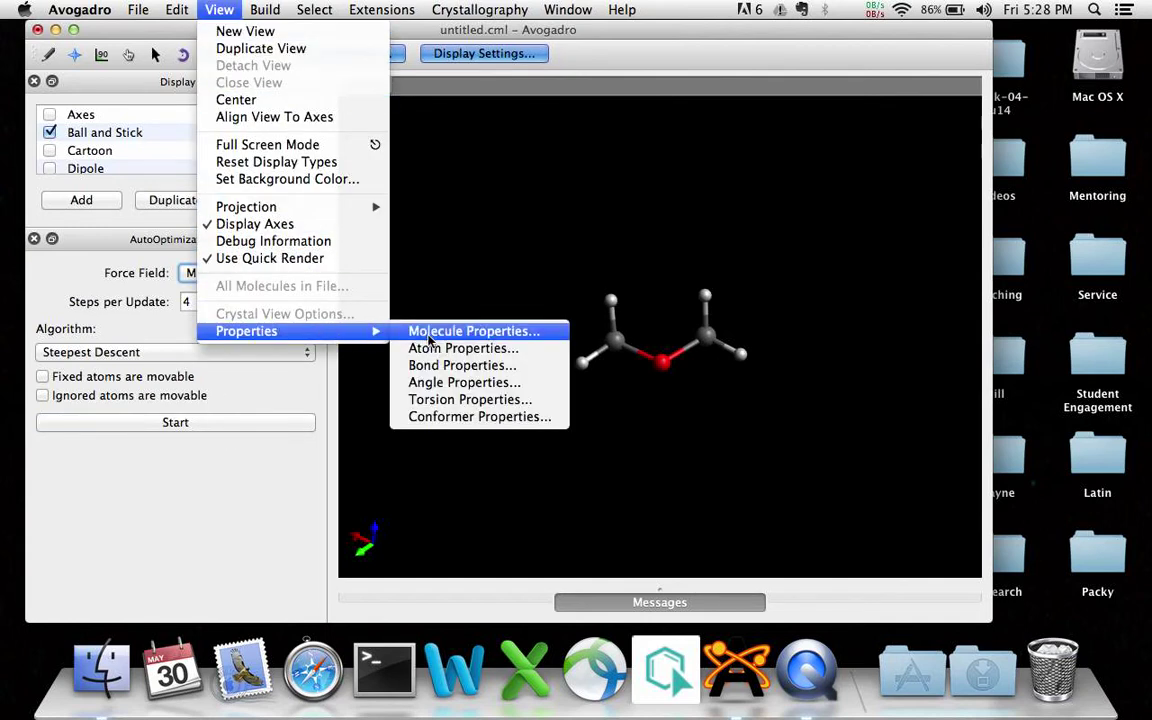
pyautogui.click(438, 383)
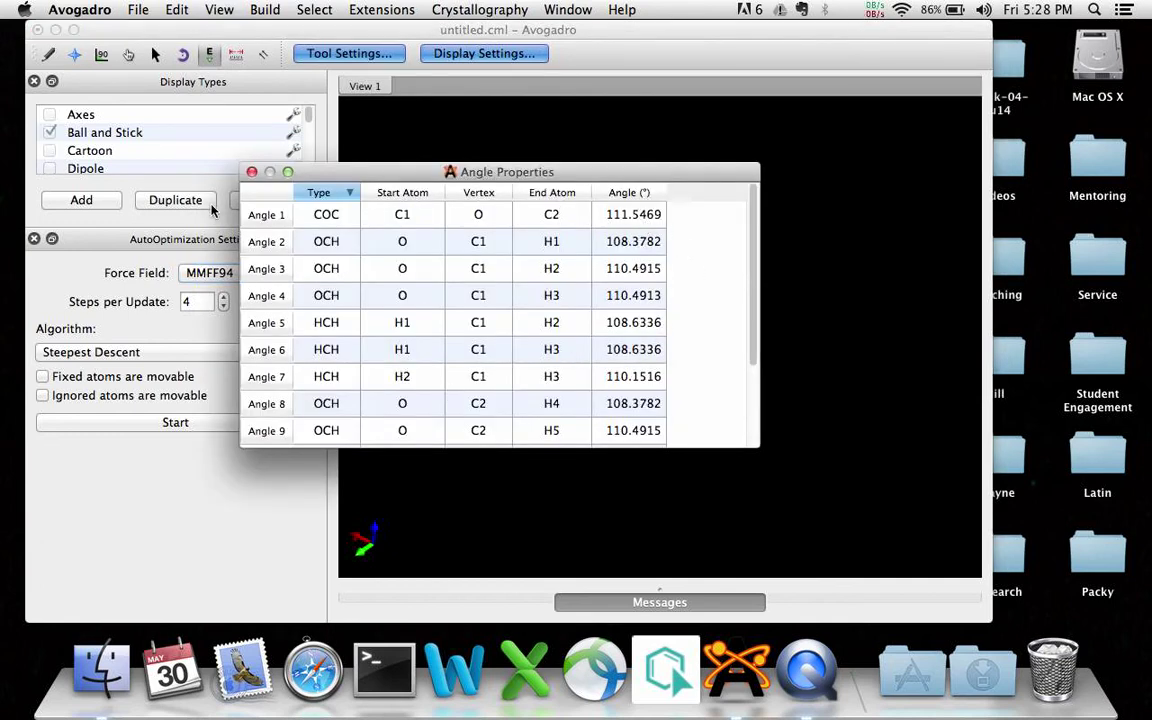
pyautogui.click(251, 172)
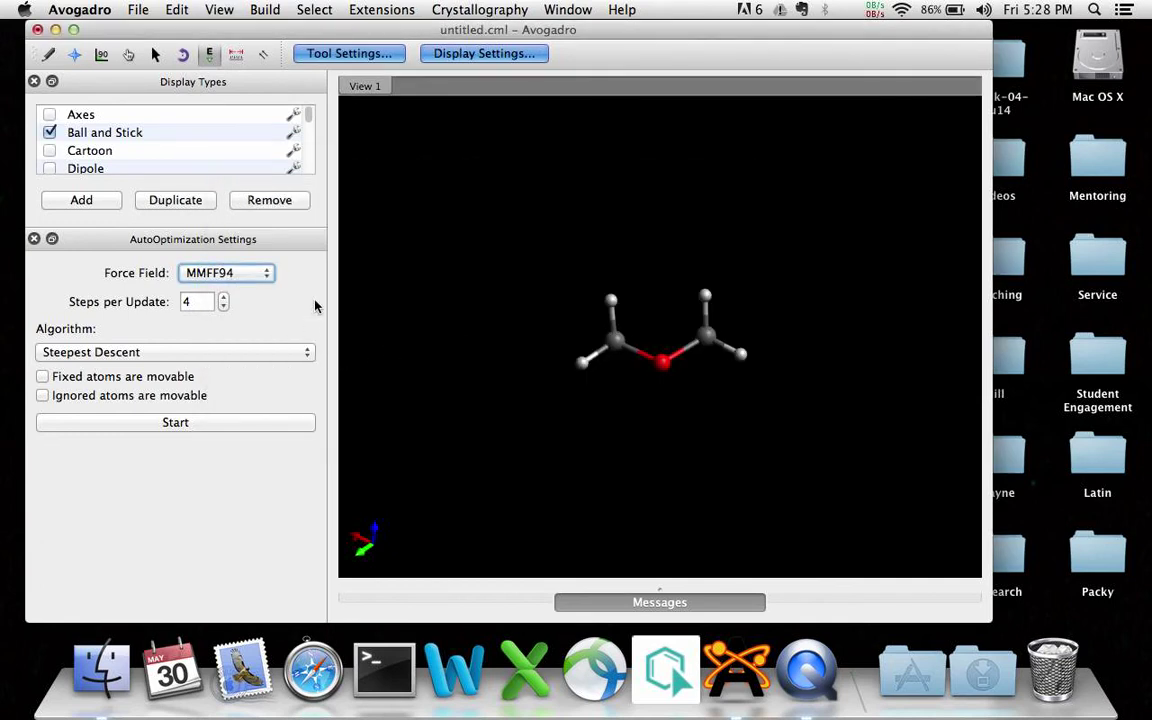
# Step: Re-optimize the molecule with the Ghemical force field until the energy settles at 4.10826 kJ/mol
pyautogui.click(224, 274)
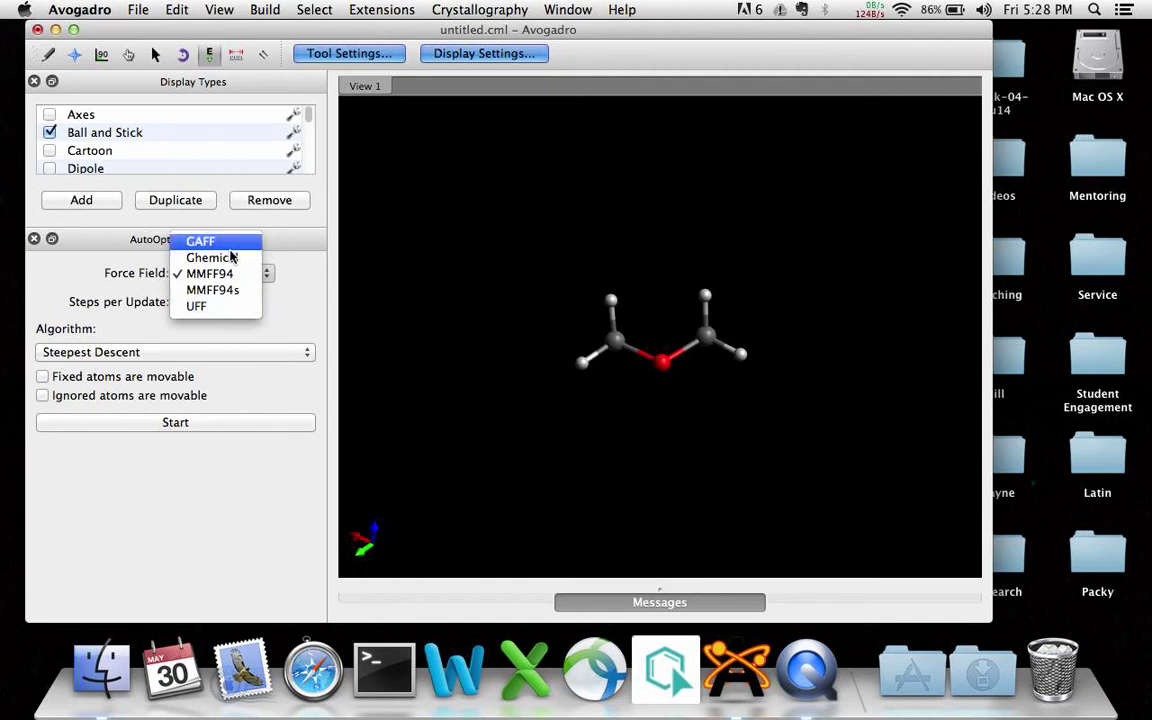
pyautogui.click(229, 259)
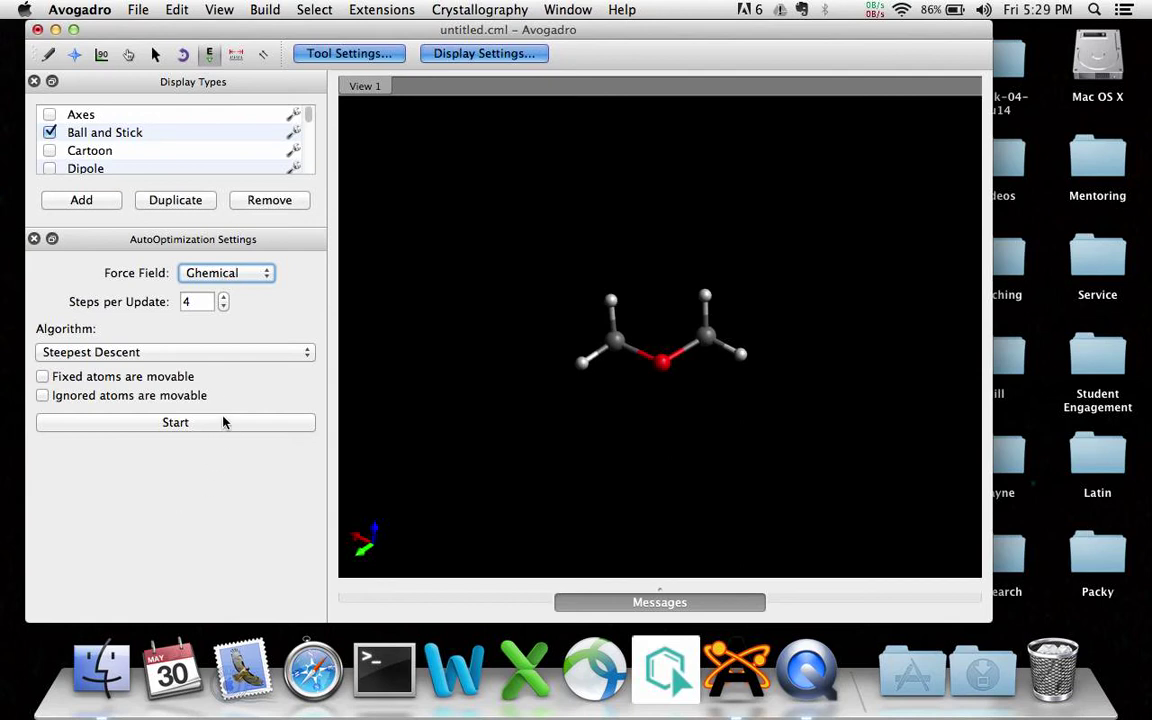
pyautogui.click(246, 424)
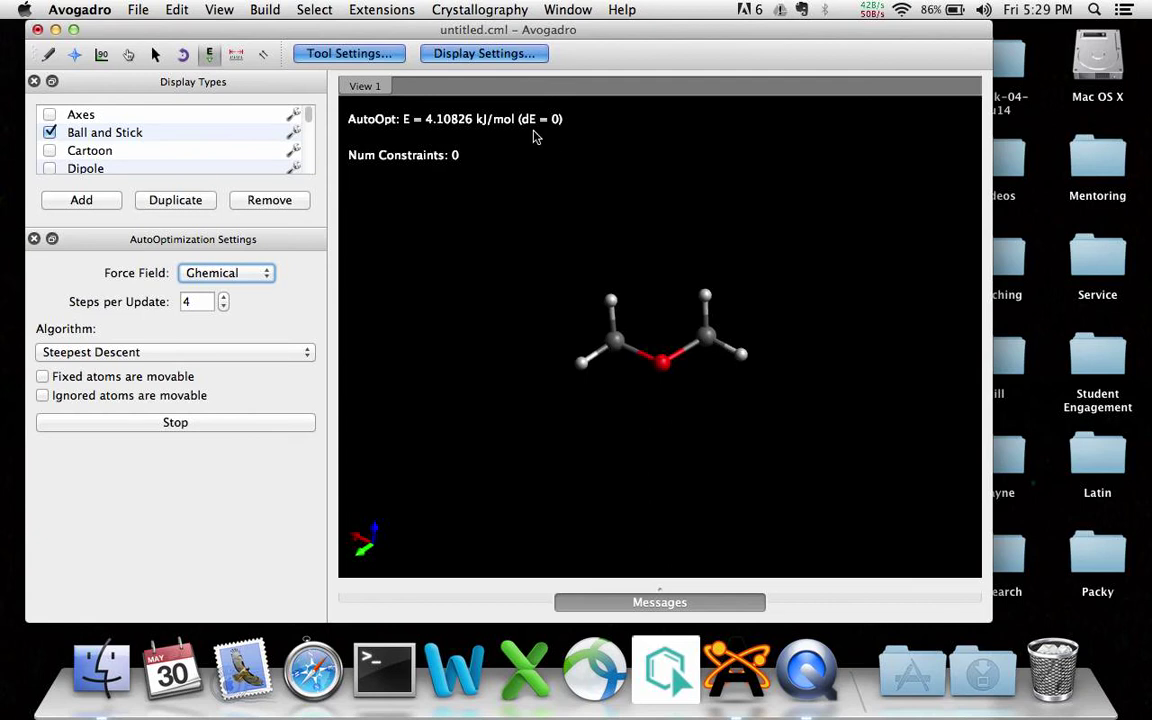
pyautogui.click(153, 426)
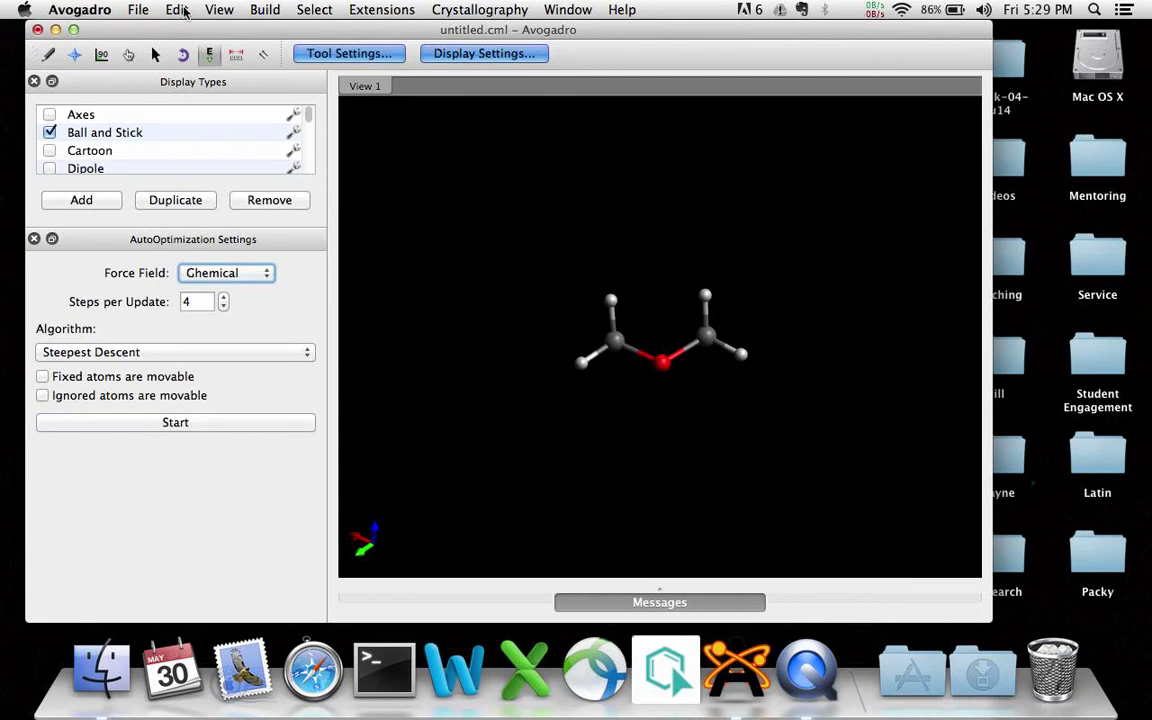
# Step: Read the C1–O–C2 angle of 111.3462° in Angle Properties, then close the table
pyautogui.click(219, 10)
pyautogui.moveTo(303, 340)
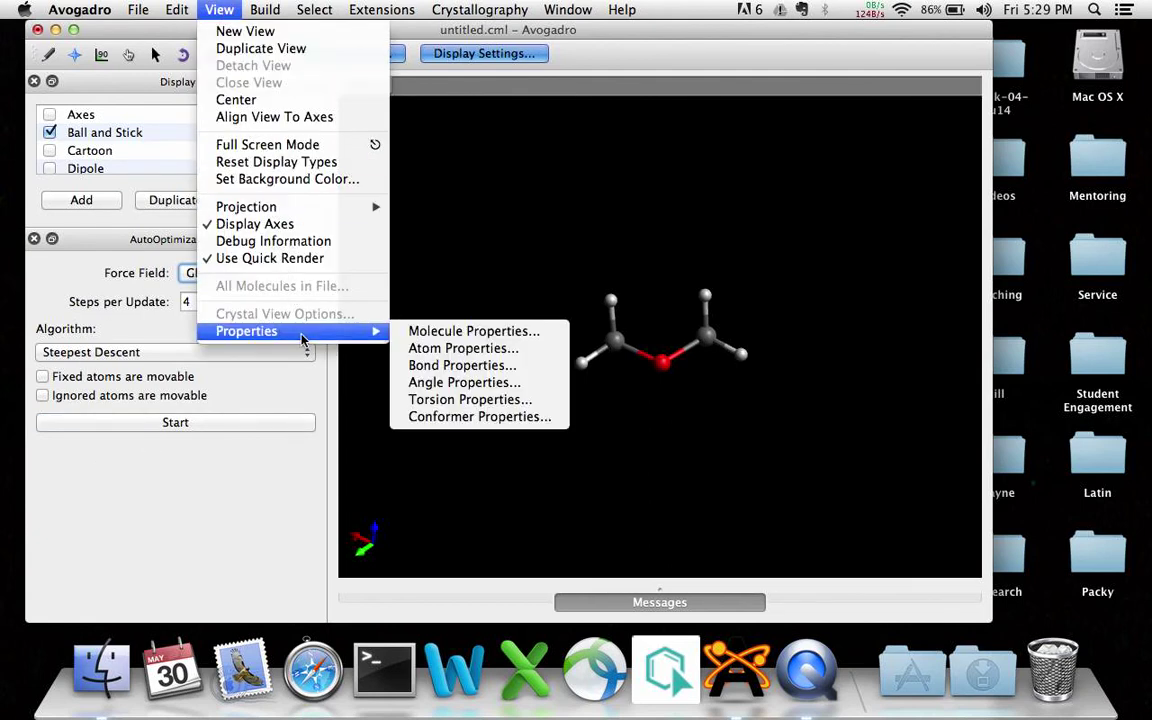
pyautogui.click(461, 383)
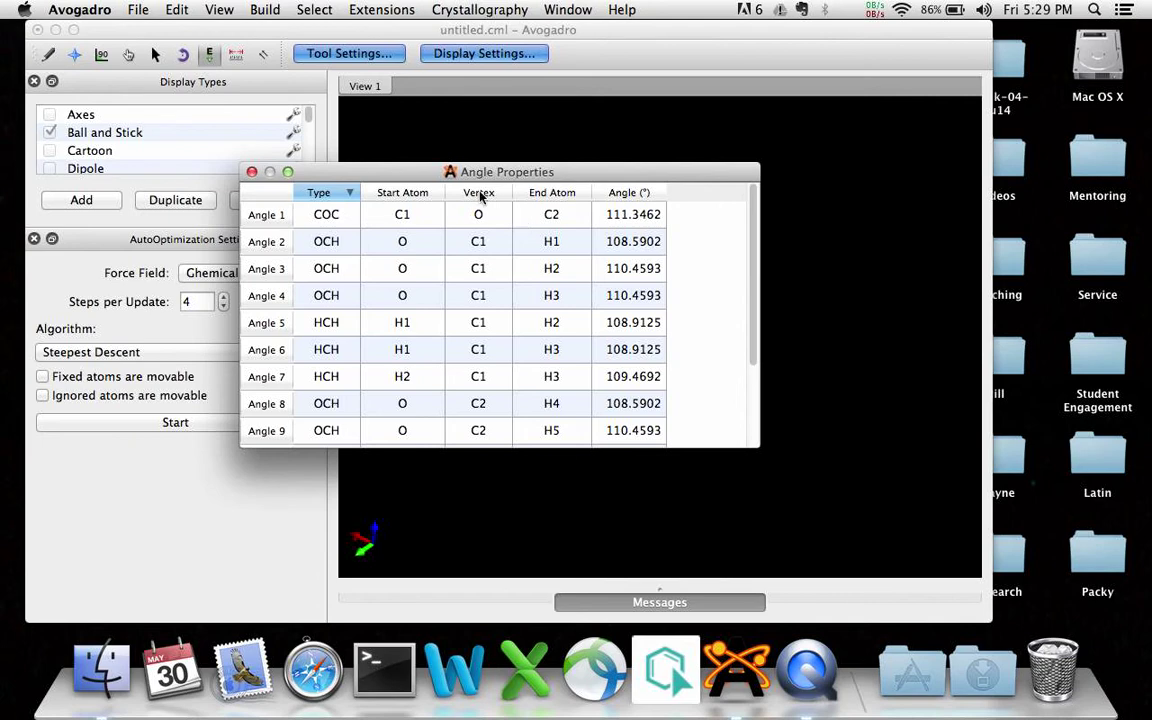
pyautogui.moveTo(458, 171); pyautogui.dragTo(201, 119)
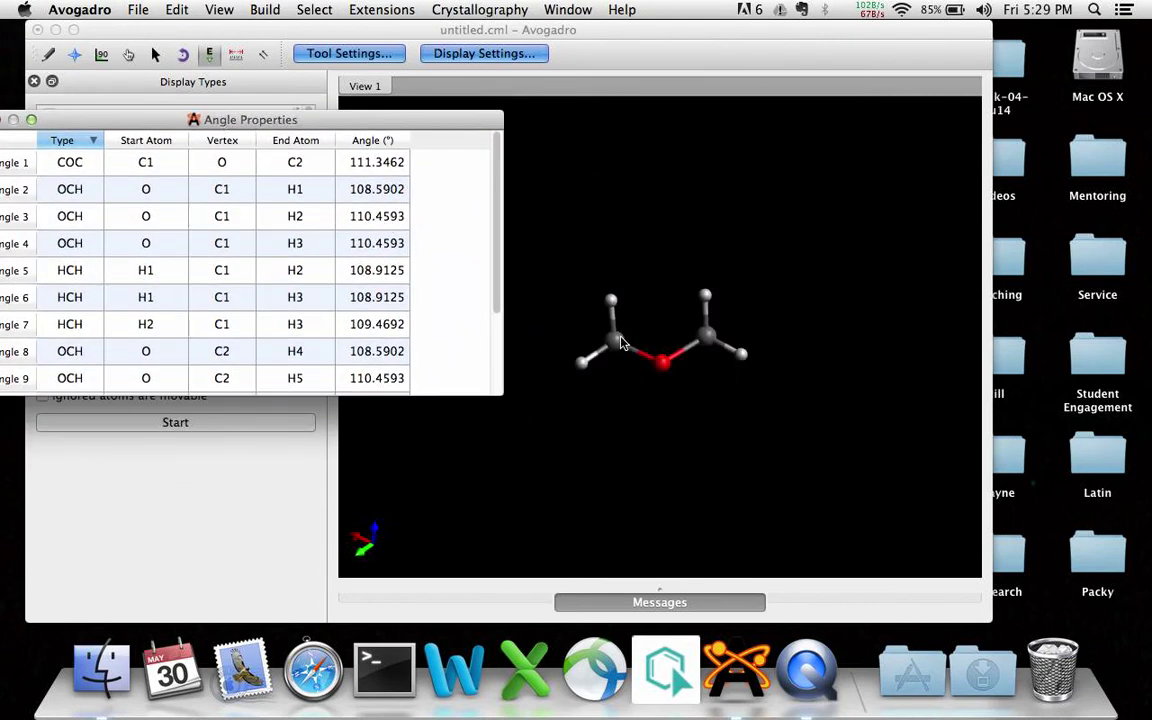
pyautogui.moveTo(238, 124); pyautogui.dragTo(392, 93)
pyautogui.click(174, 102)
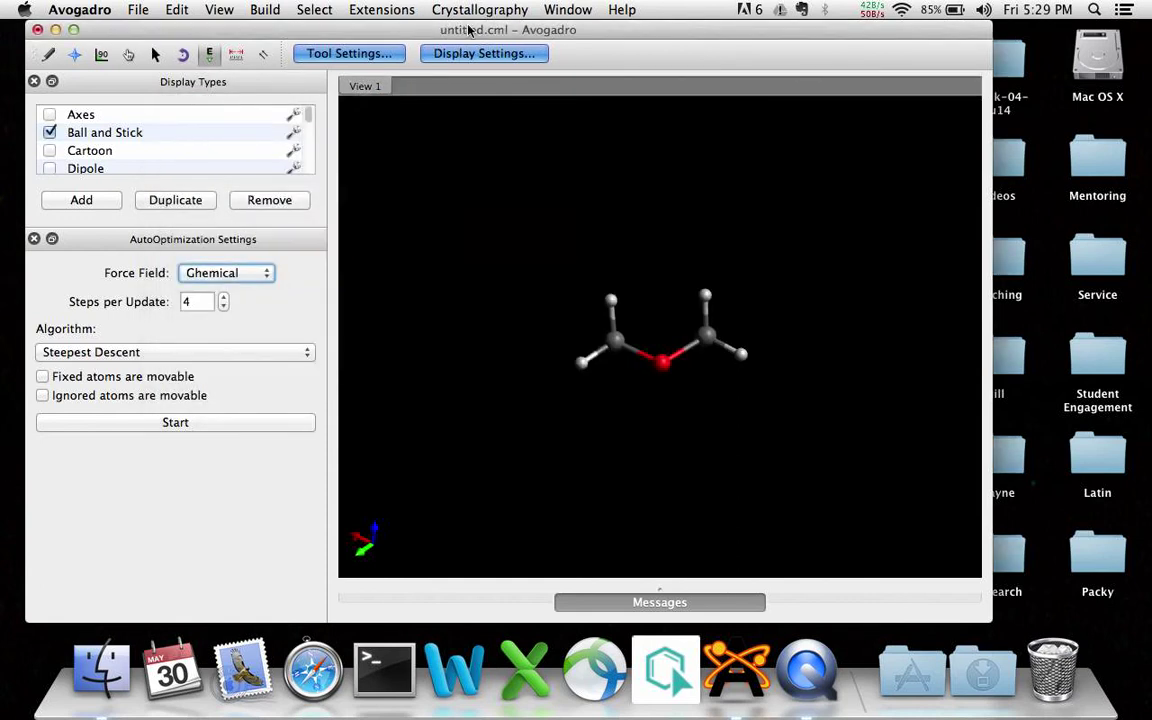